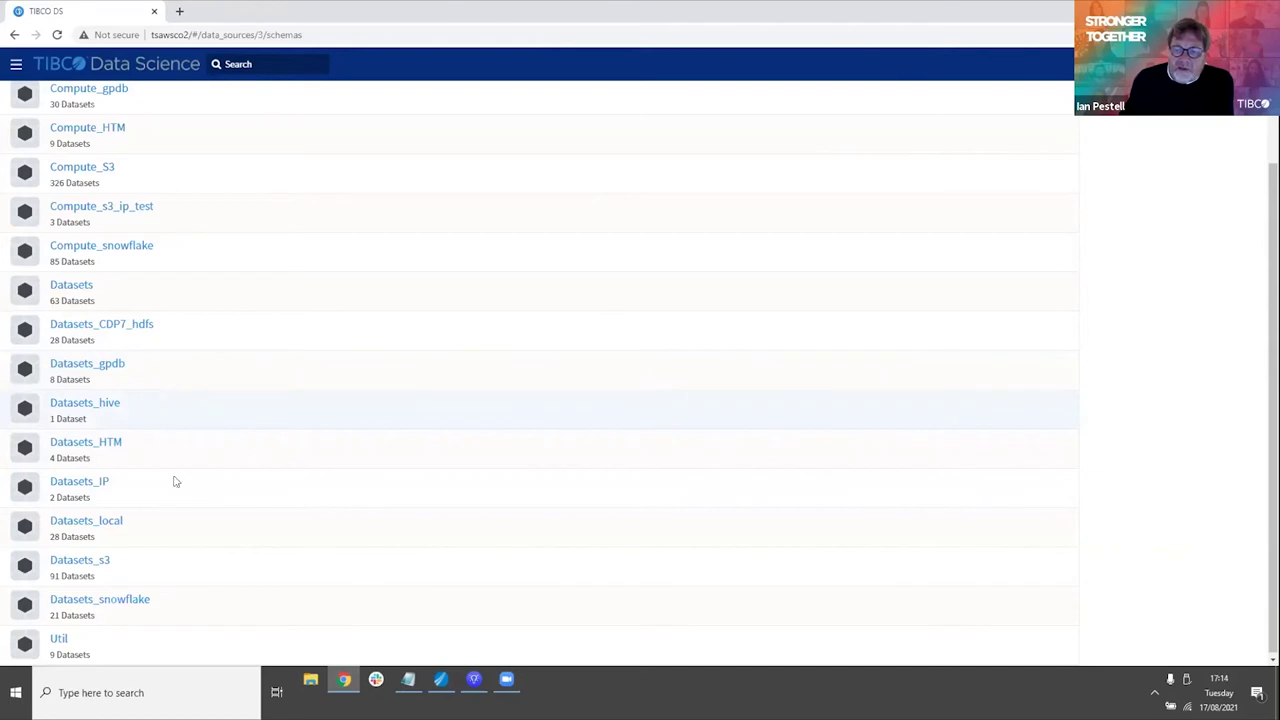
- Open the manfrecord dataset in the Datasets_HTM schema and preview its data
scroll(130, 550, down, 1)
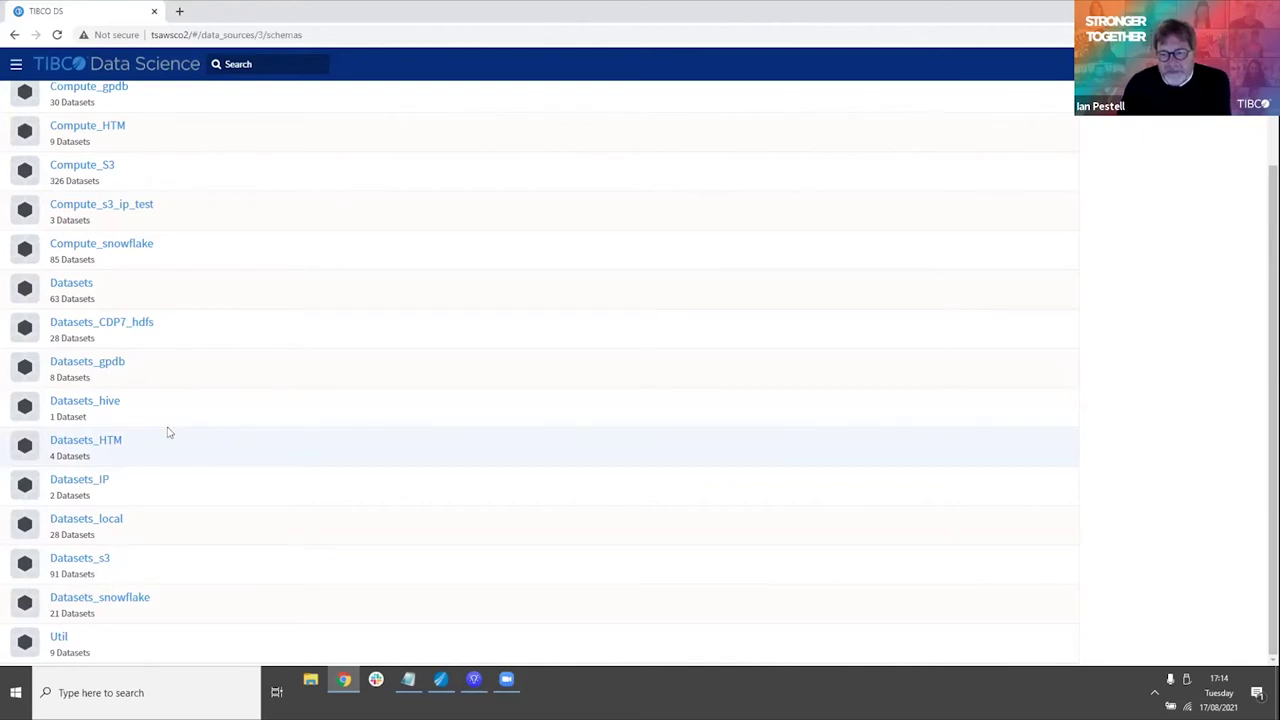
click(89, 441)
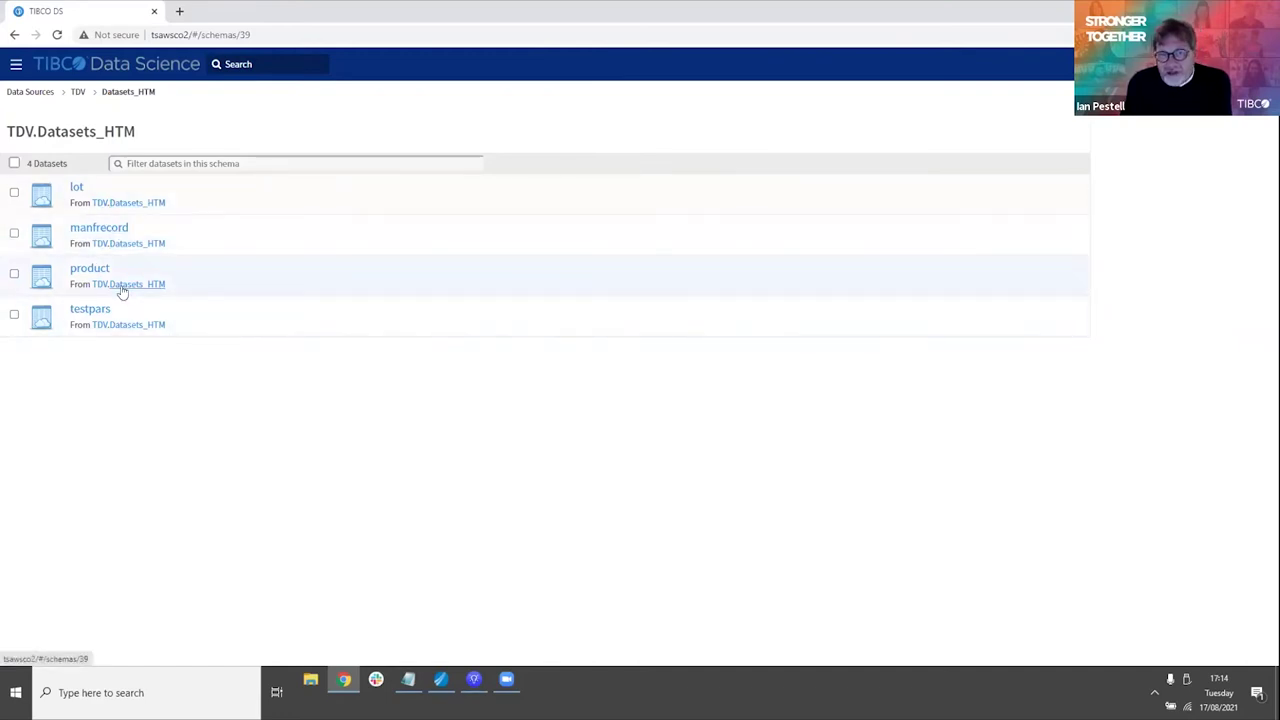
click(109, 230)
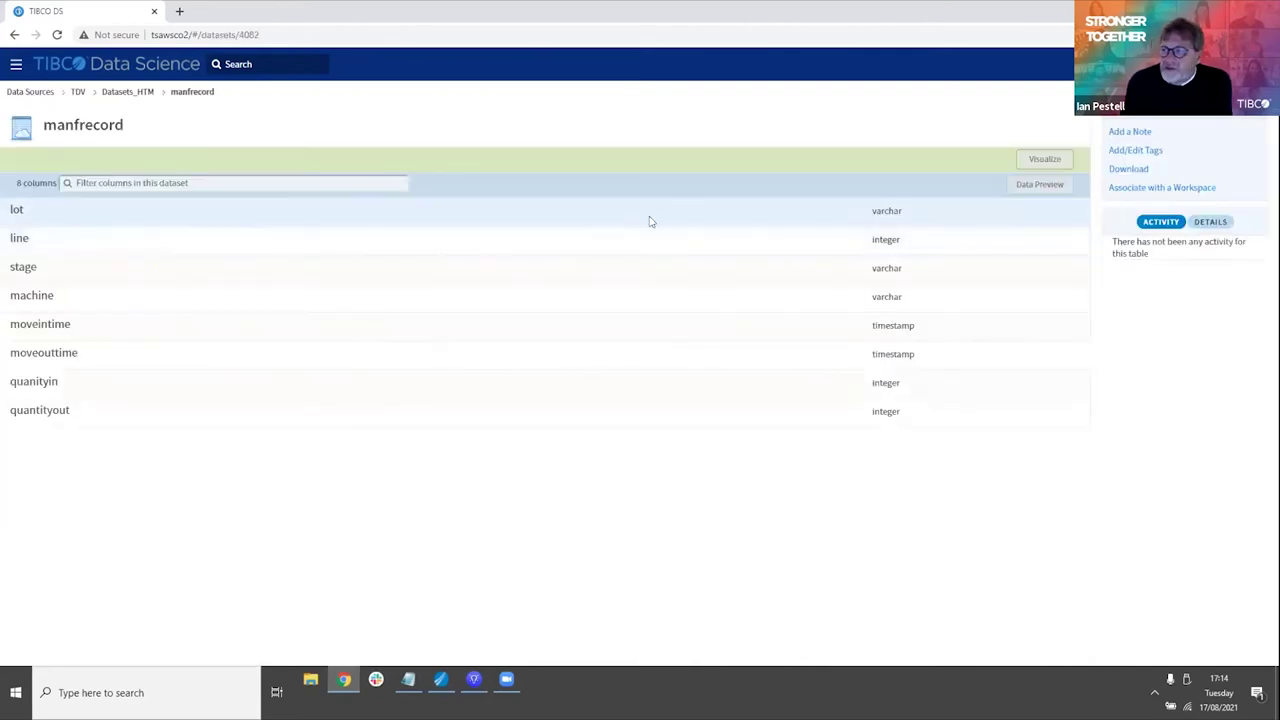
click(1032, 184)
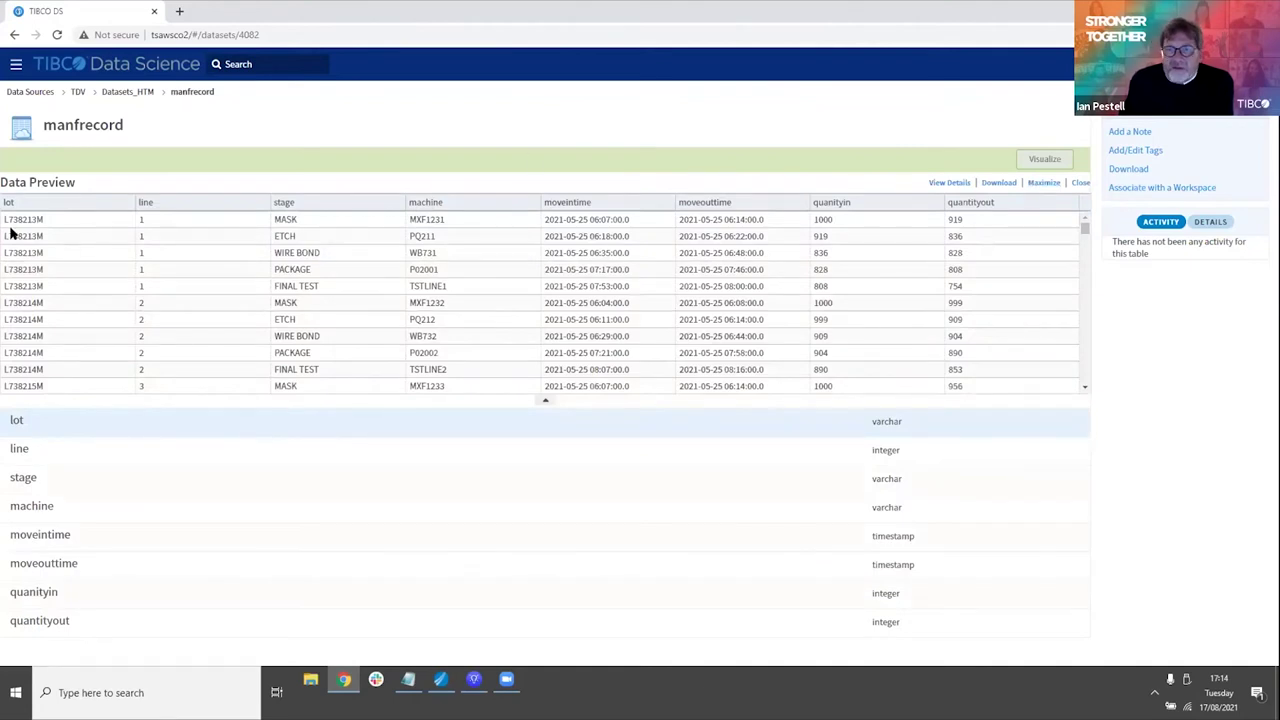
- Visualize manfrecord as a histogram of the quanityin column with 20 bins, and close the chart without saving it
click(1044, 158)
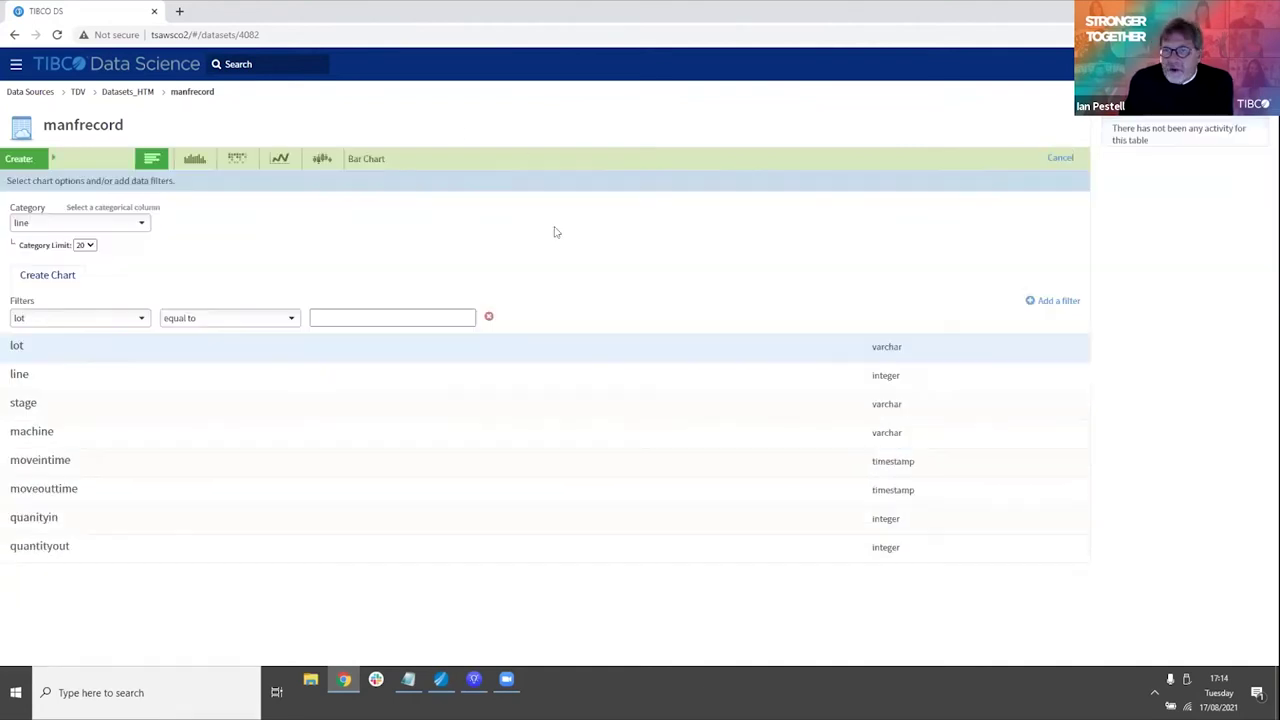
click(141, 223)
click(195, 158)
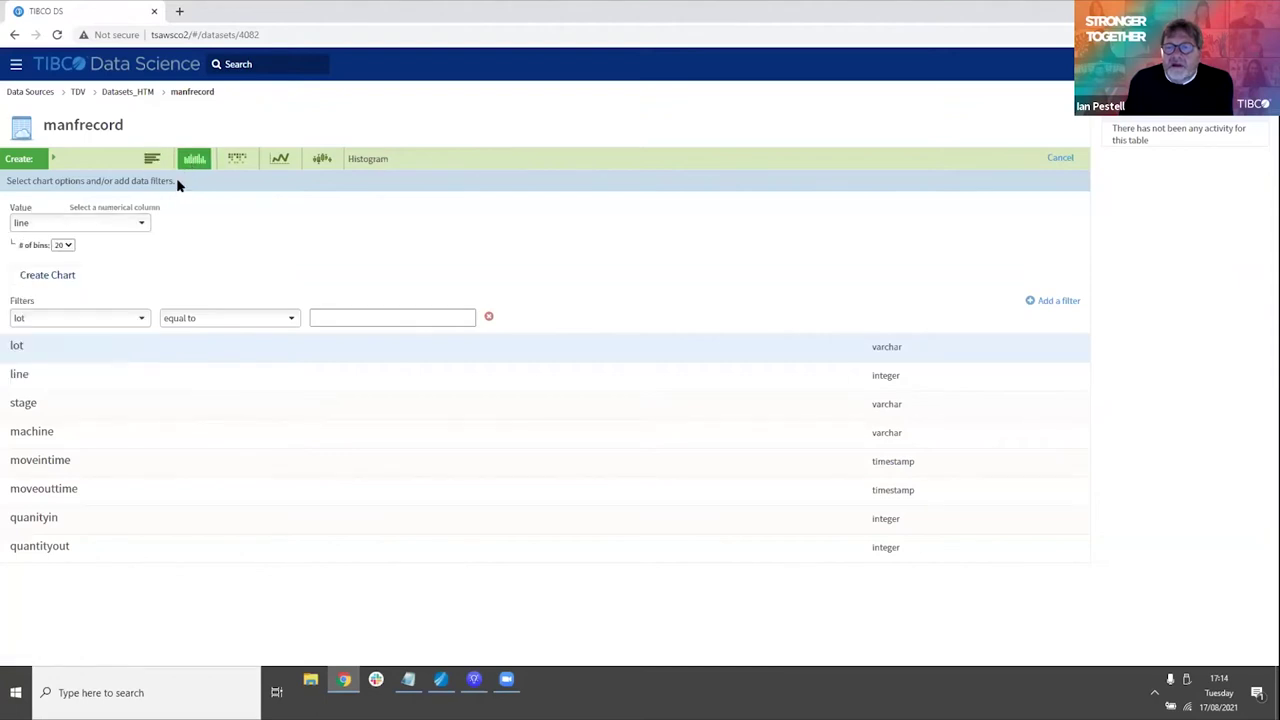
click(143, 224)
click(106, 261)
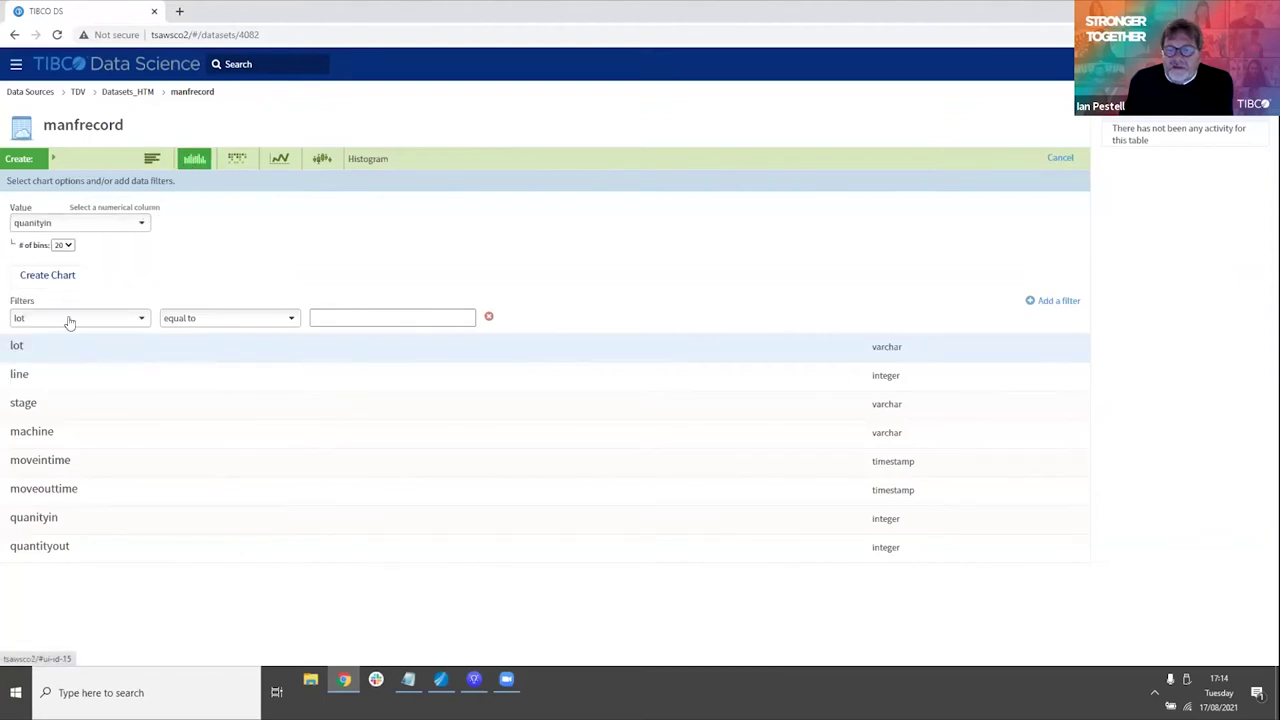
click(63, 277)
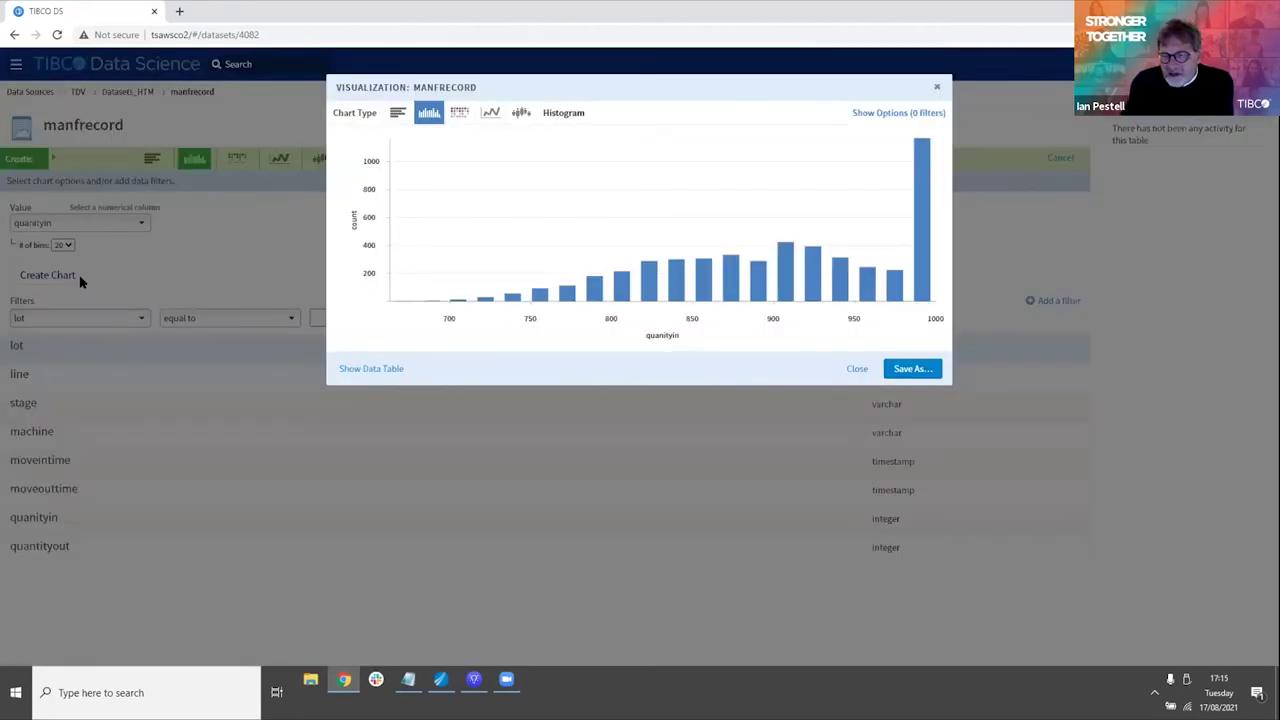
click(849, 369)
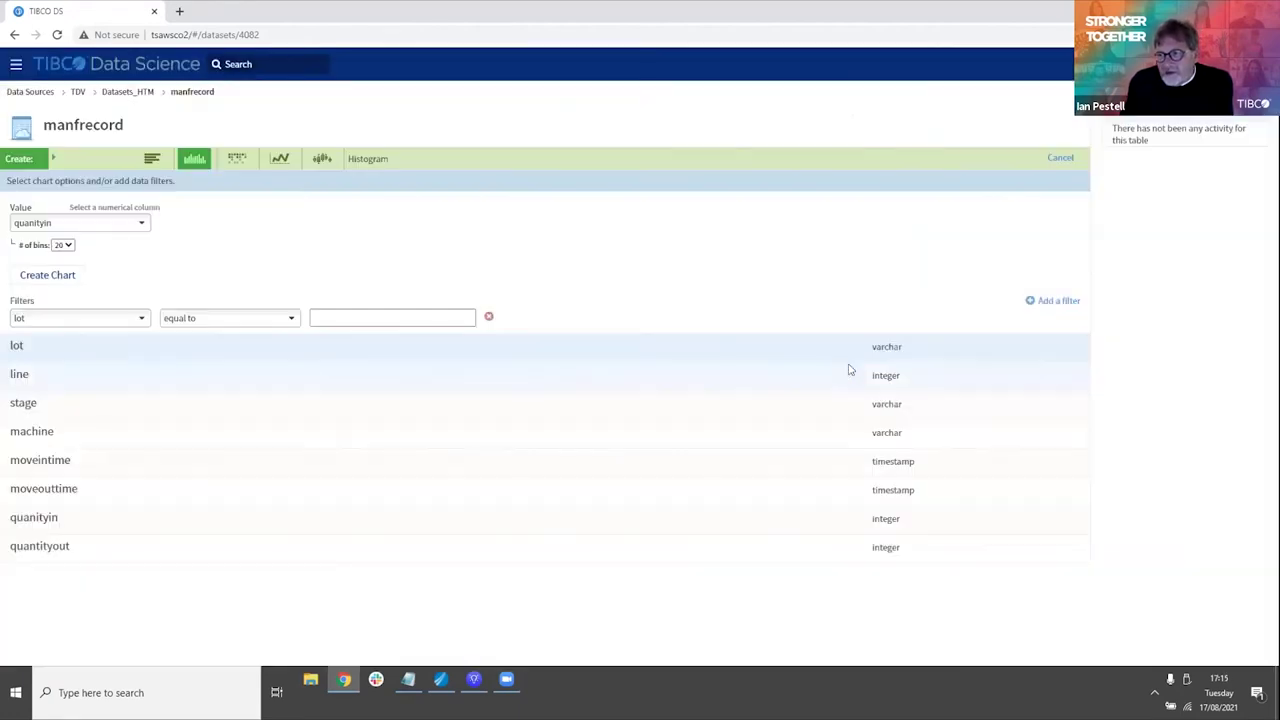
- Open the DataPreparation OEE Yield Part workflow from the work files of the HTM_Demo_IP workspace in the flow editor
click(16, 66)
click(60, 174)
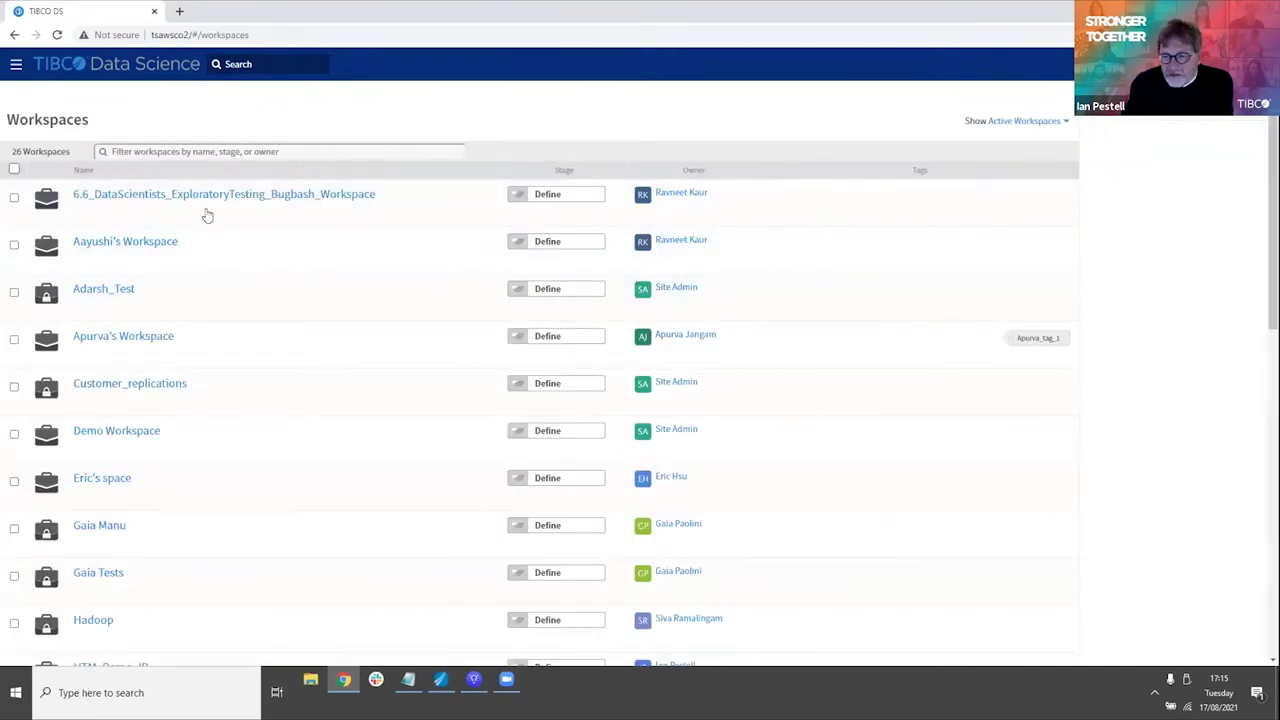
scroll(200, 310, down, 3)
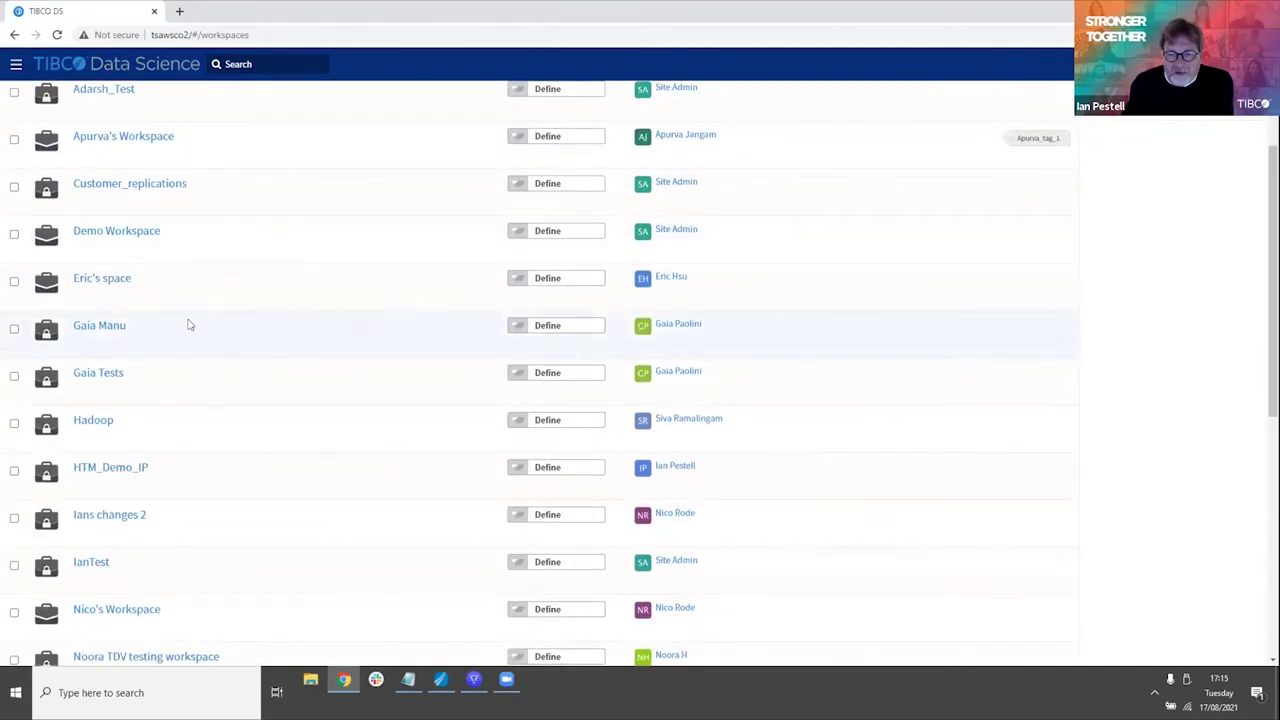
click(125, 472)
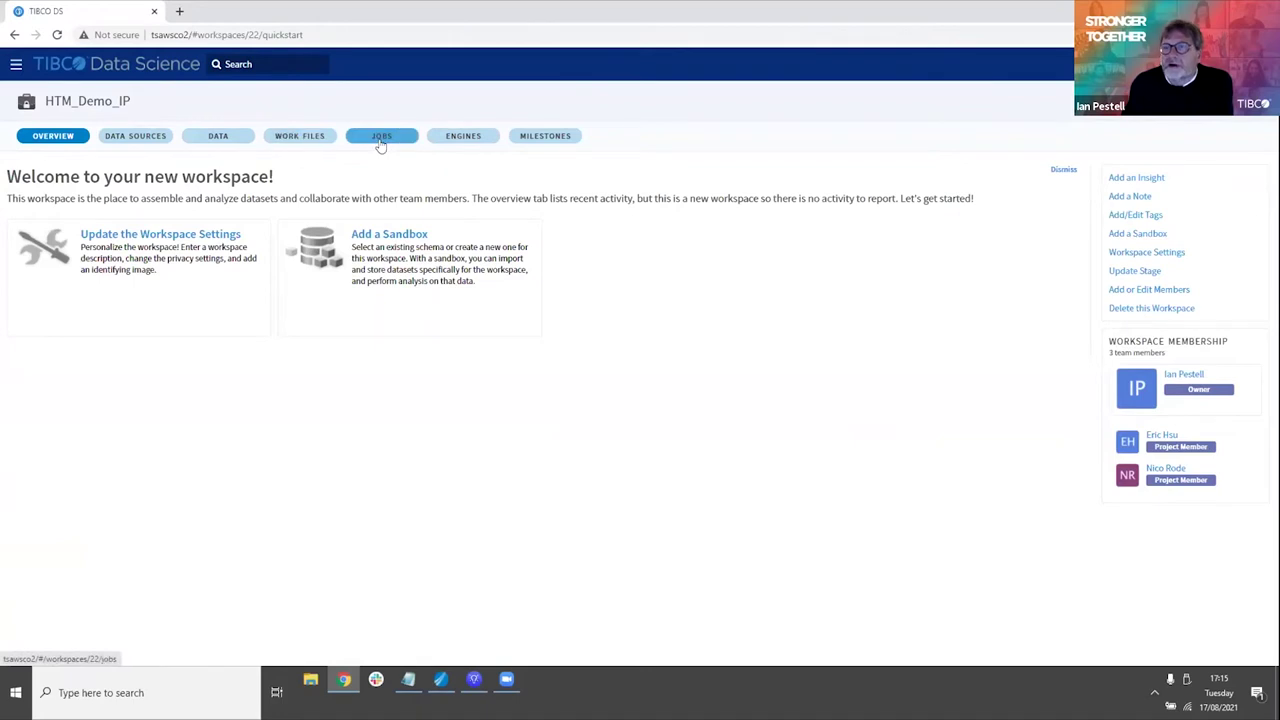
click(318, 136)
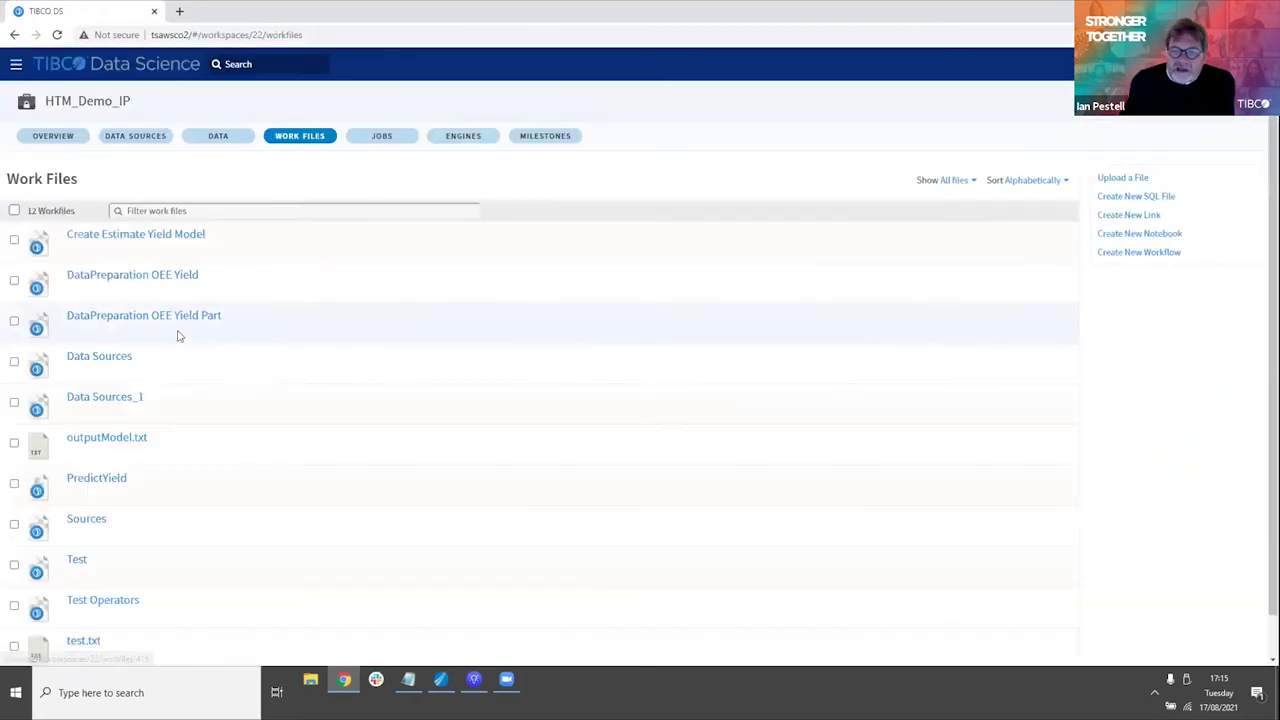
click(180, 315)
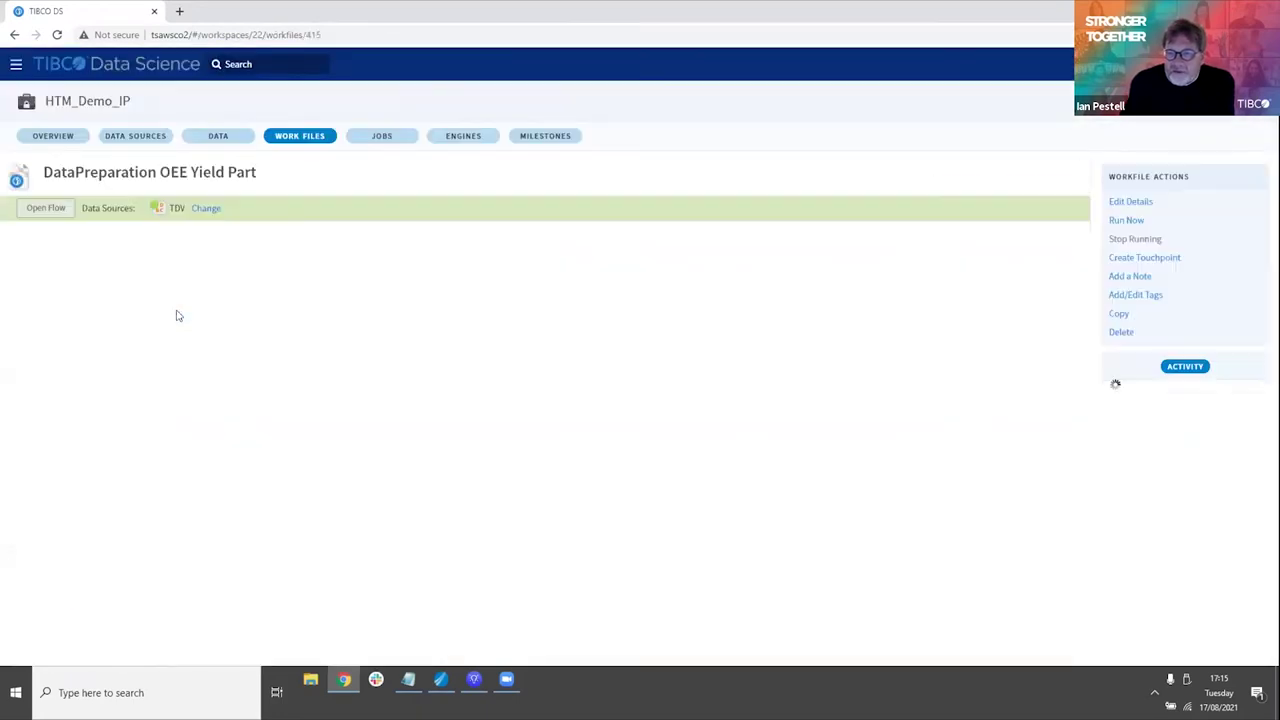
click(58, 212)
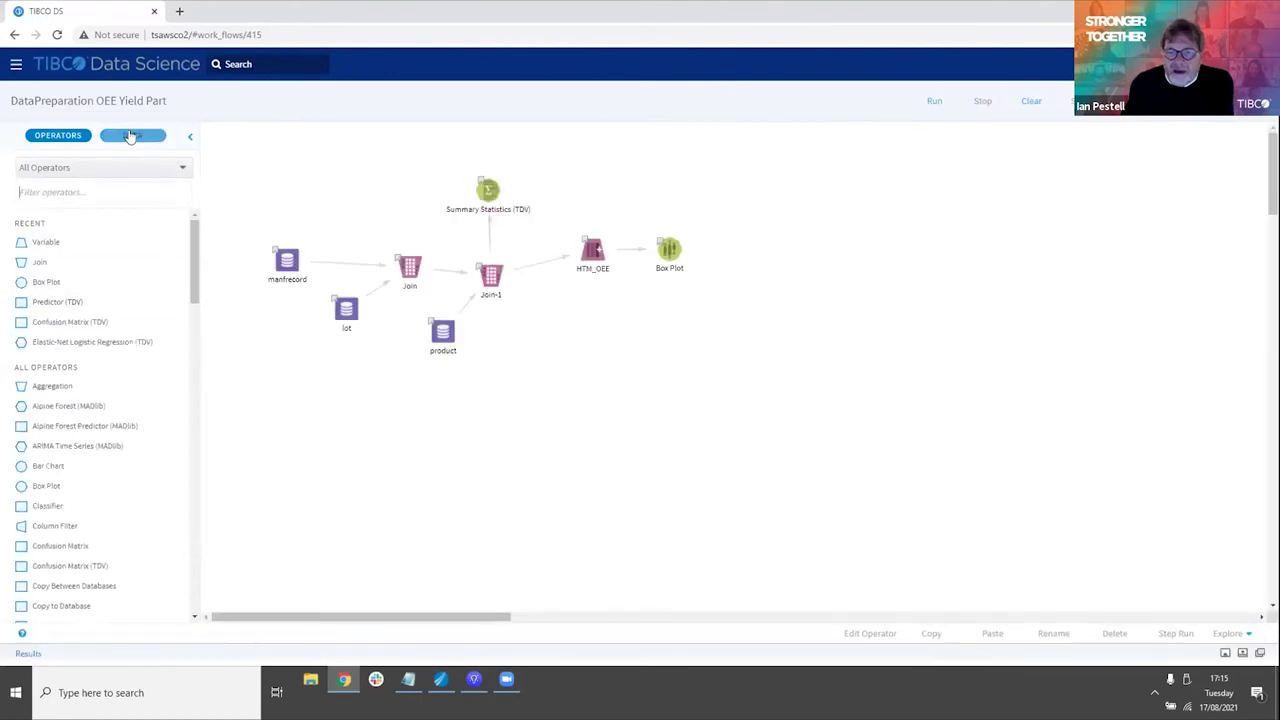
- Browse the TDV data source to the datasets in the Datasets_HTM schema
click(128, 137)
click(36, 224)
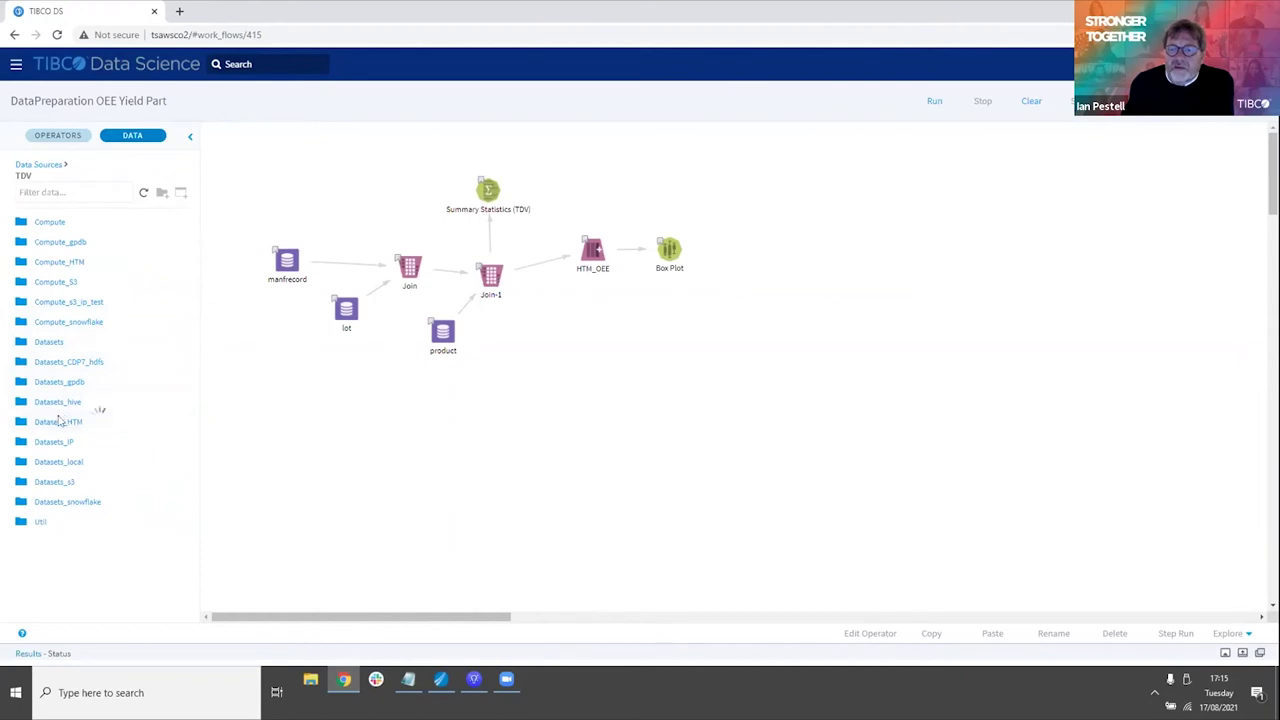
click(60, 419)
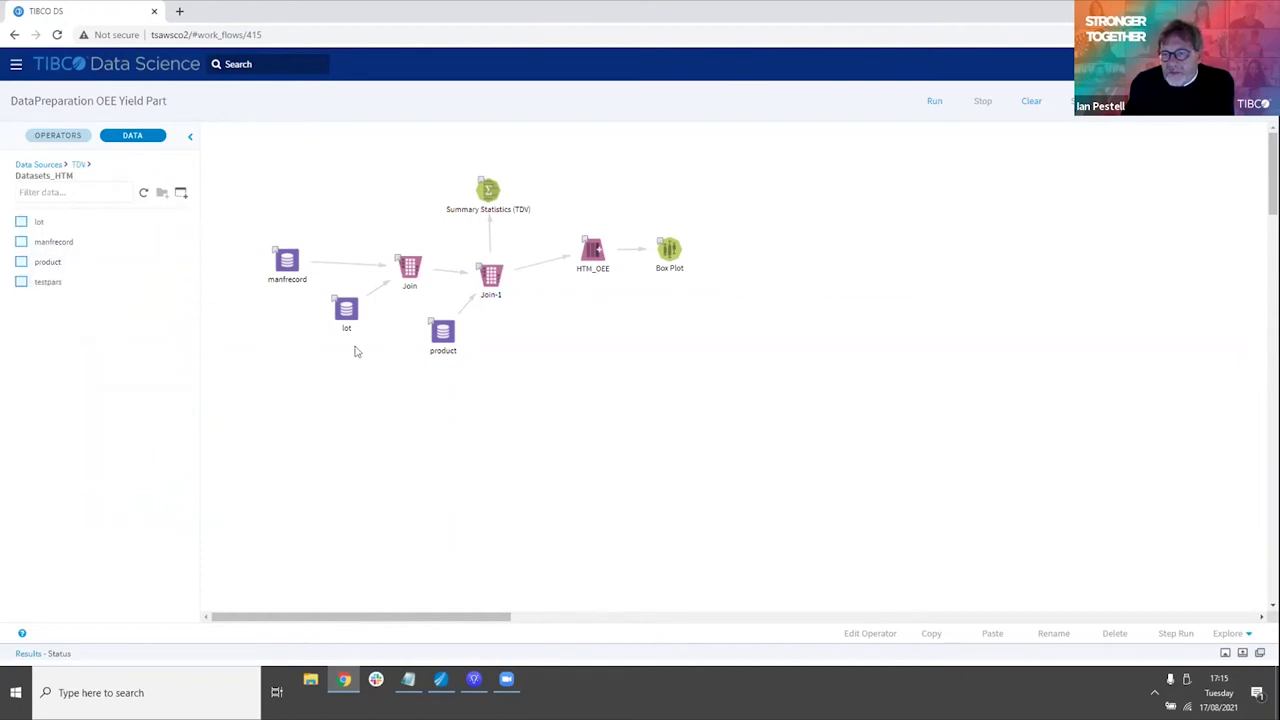
- Examine the output of the manfrecord, Join, Join-1, Summary Statistics (TDV) and HTM_OEE operators in the workflow
click(287, 266)
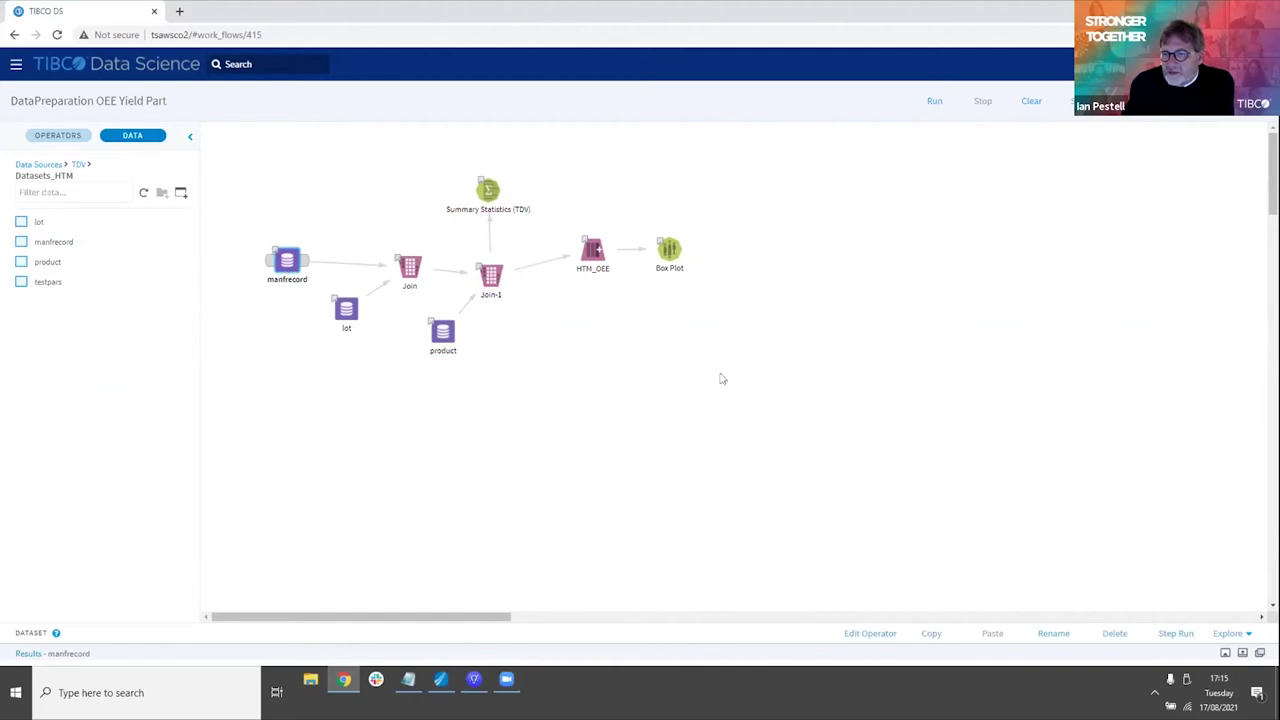
click(1242, 653)
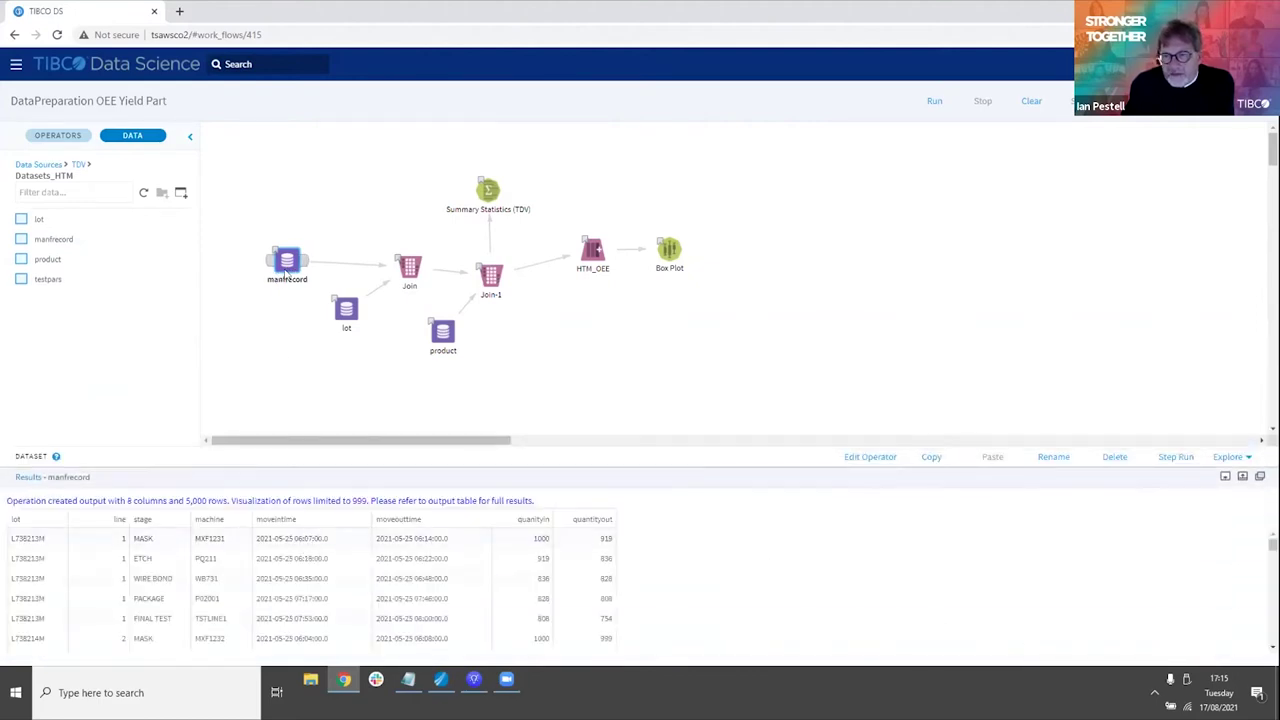
click(408, 268)
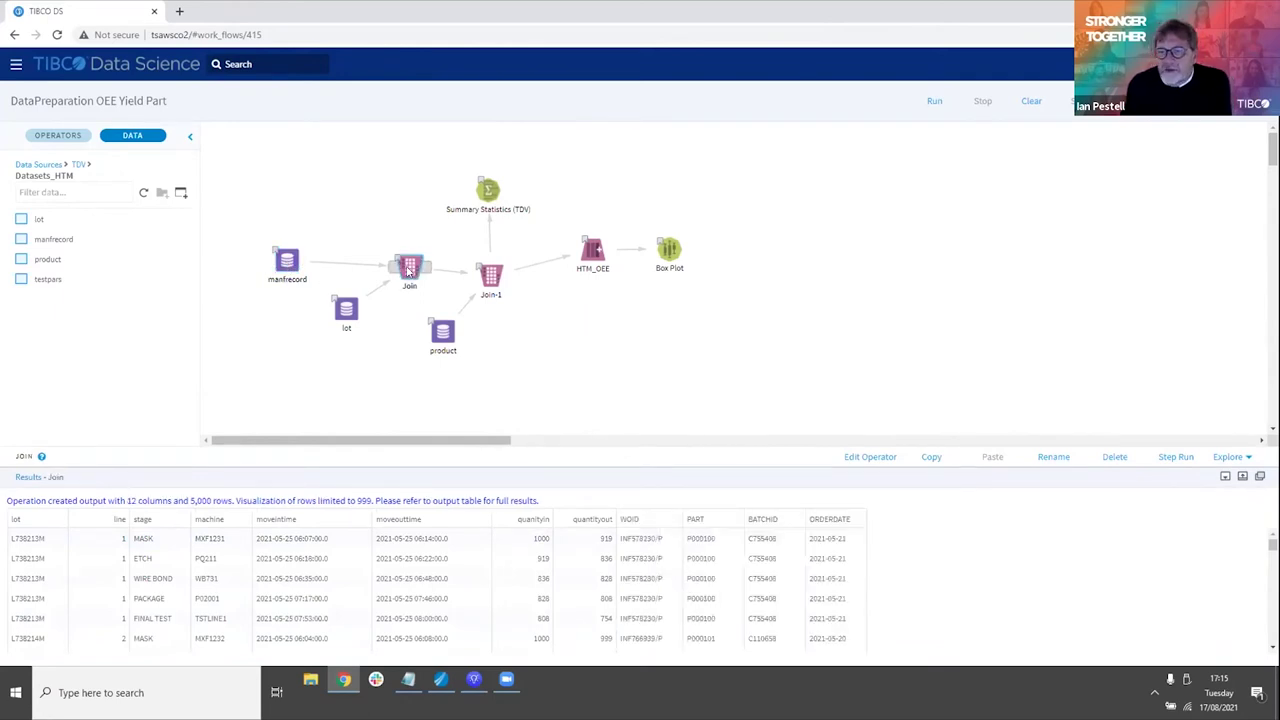
click(491, 270)
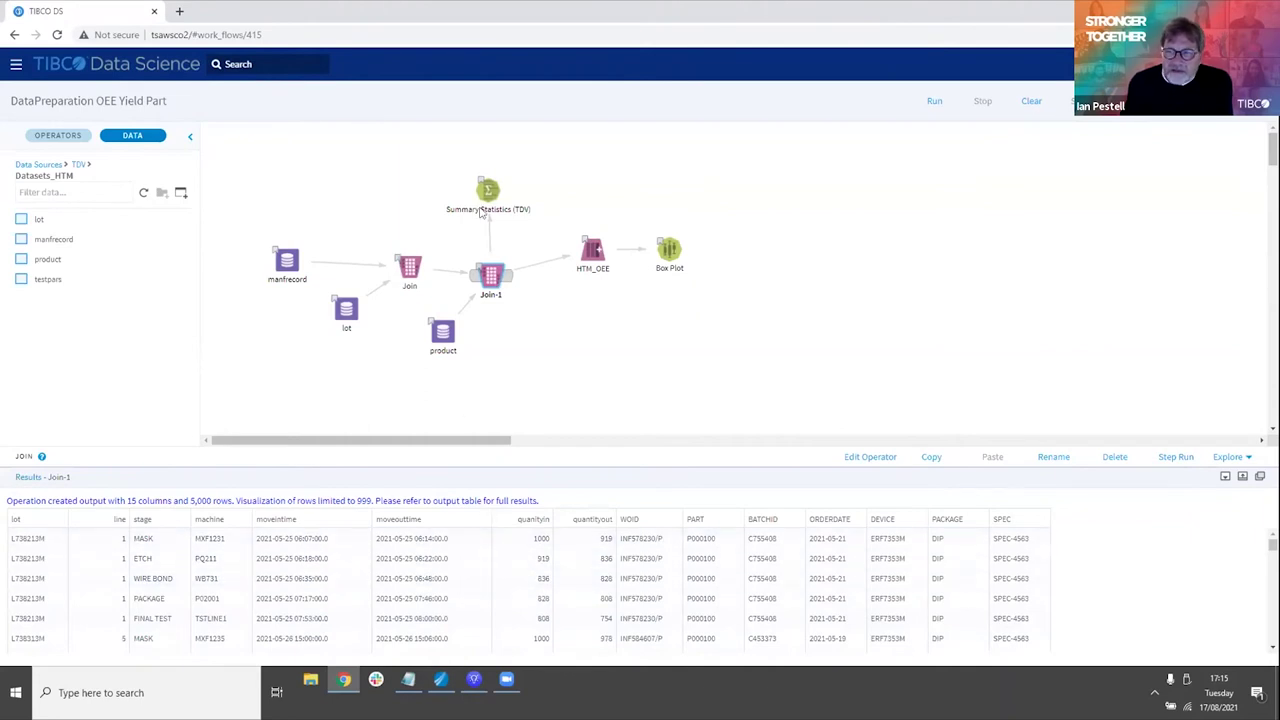
click(487, 193)
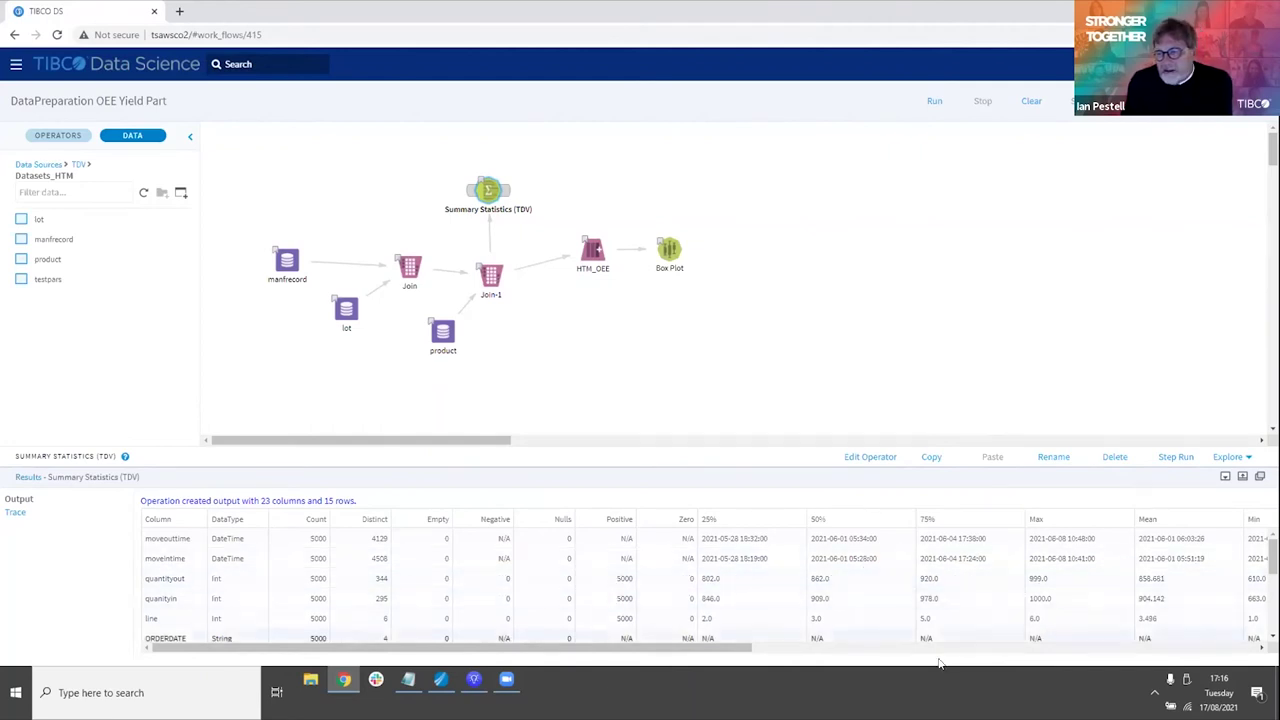
scroll(800, 636, down, 3)
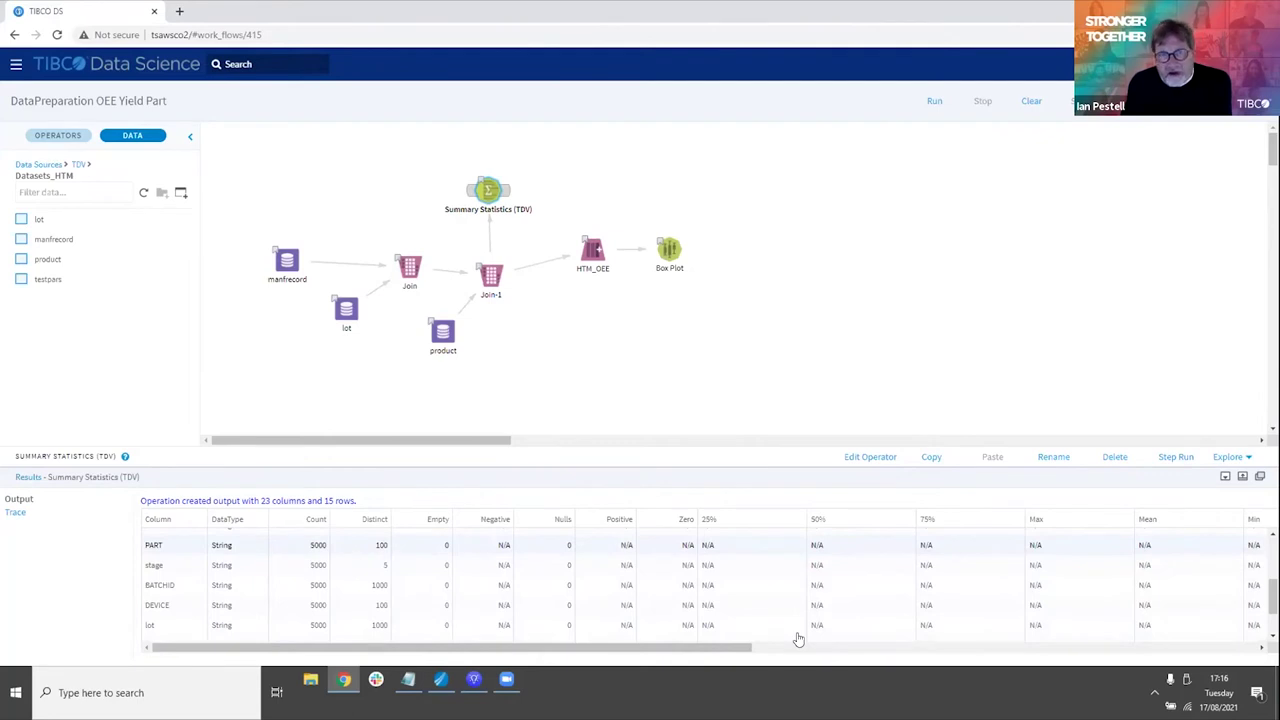
scroll(785, 638, up, 3)
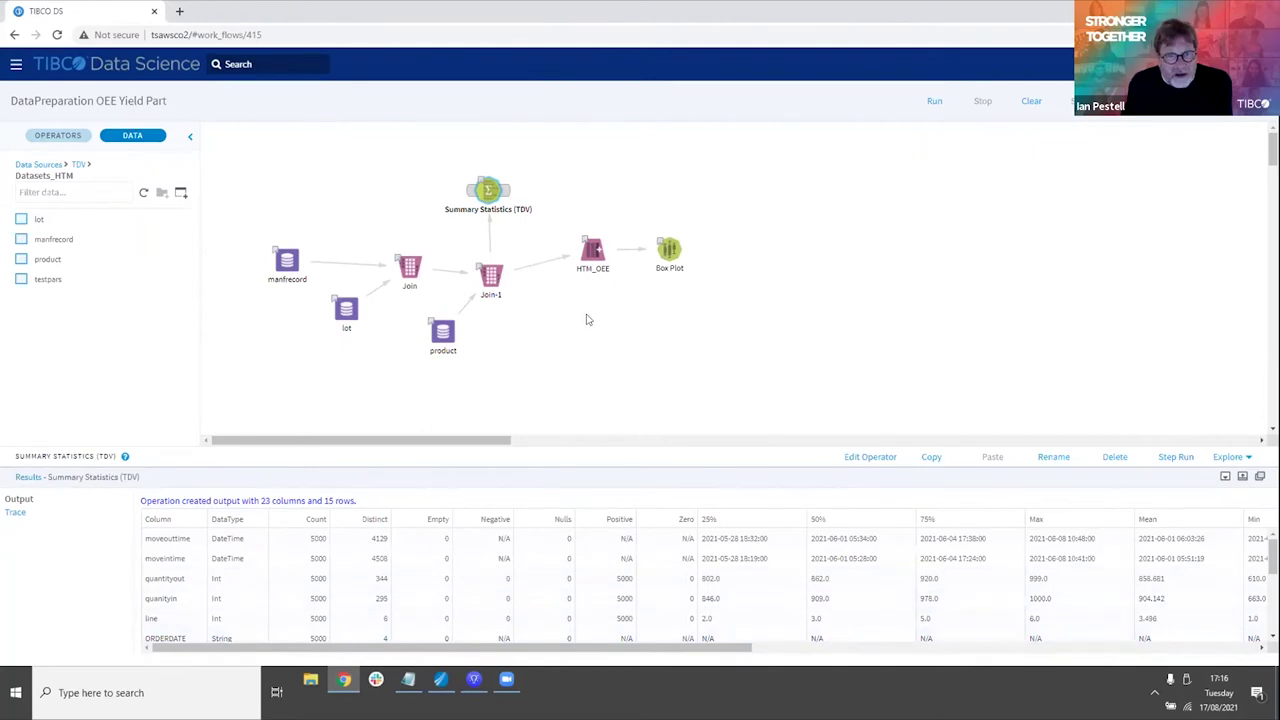
click(590, 256)
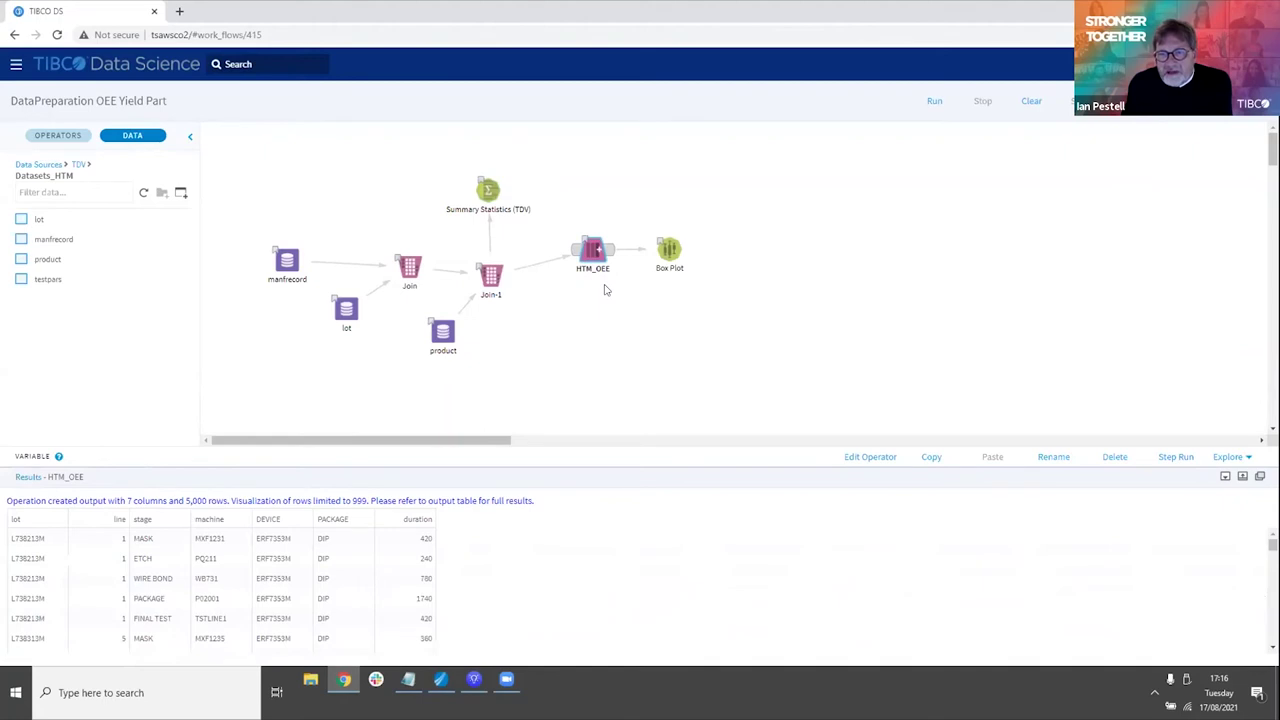
- Add a Variable operator to the workflow canvas below HTM_OEE
click(68, 140)
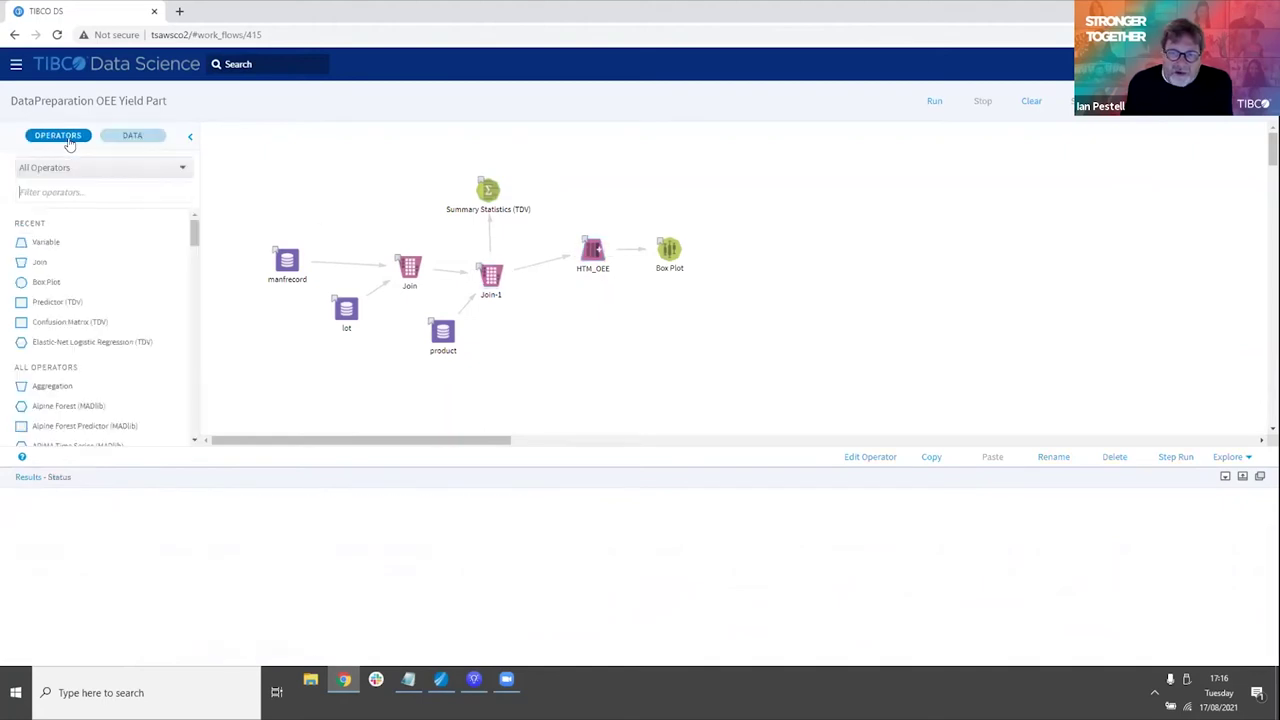
drag(54, 245, 584, 298)
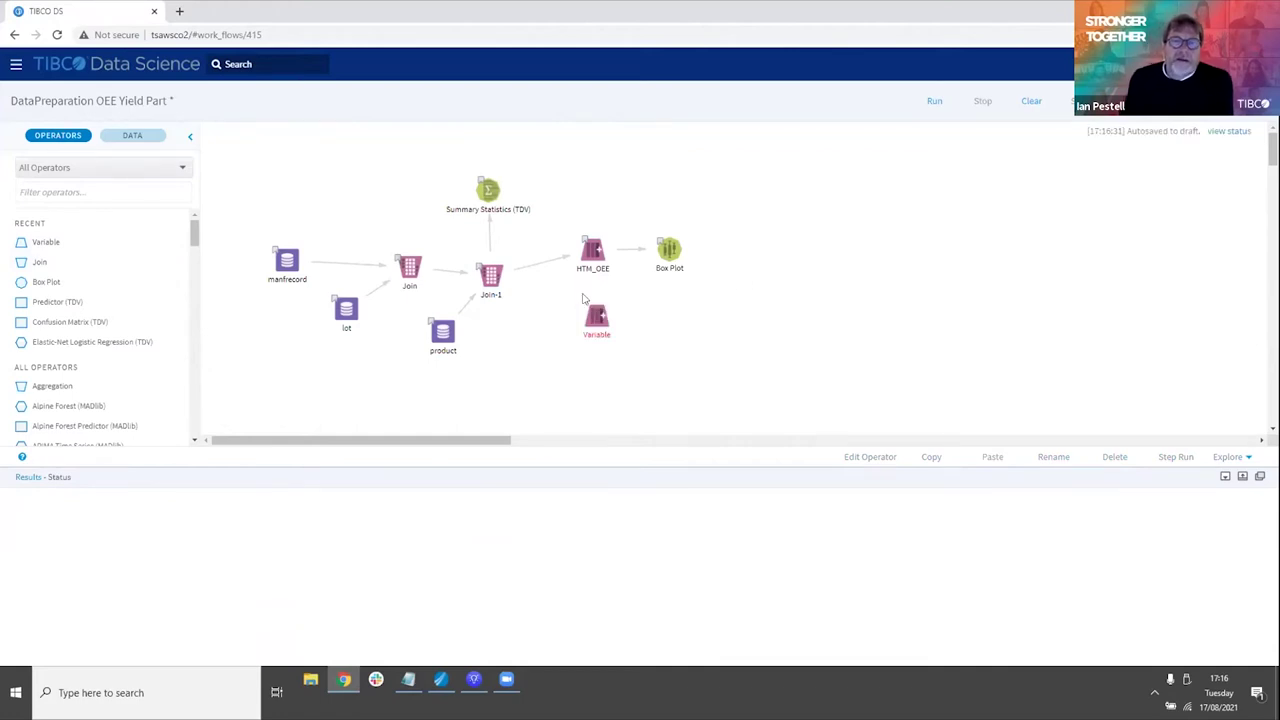
- Filter the operator list to TDV to look through its operators, and restore it to All Operators
drag(196, 241, 180, 214)
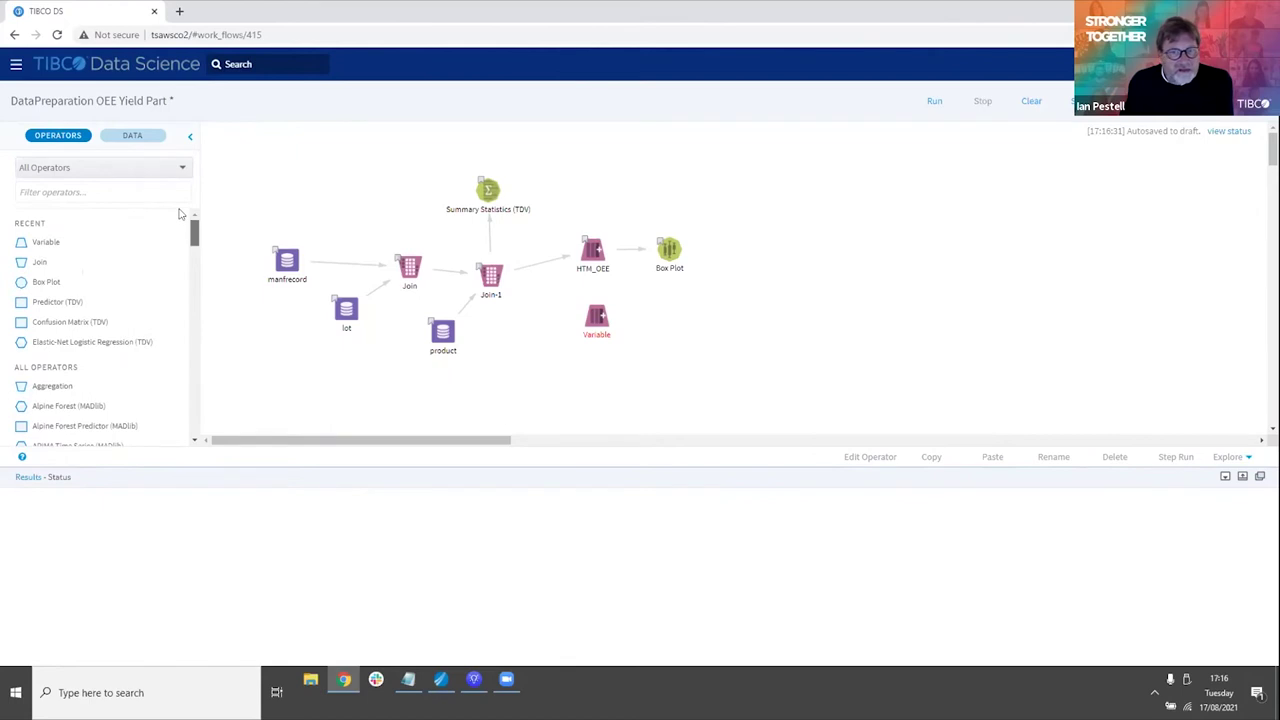
click(183, 170)
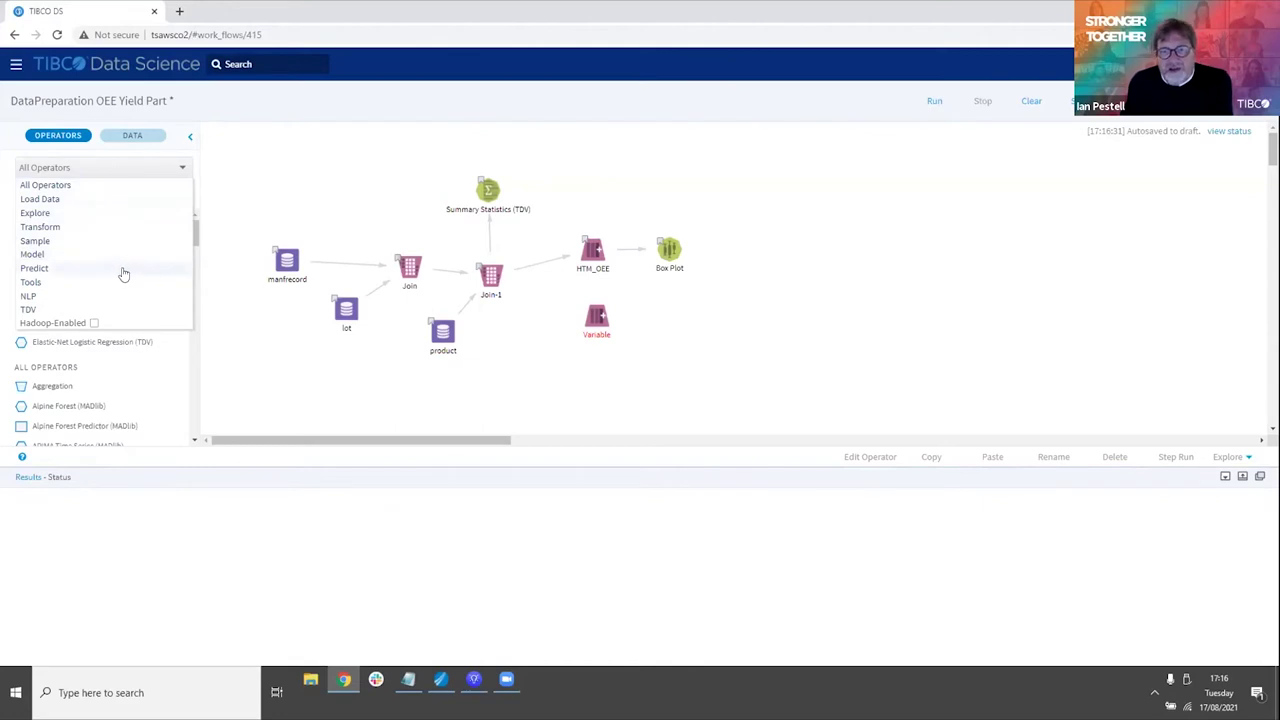
click(88, 313)
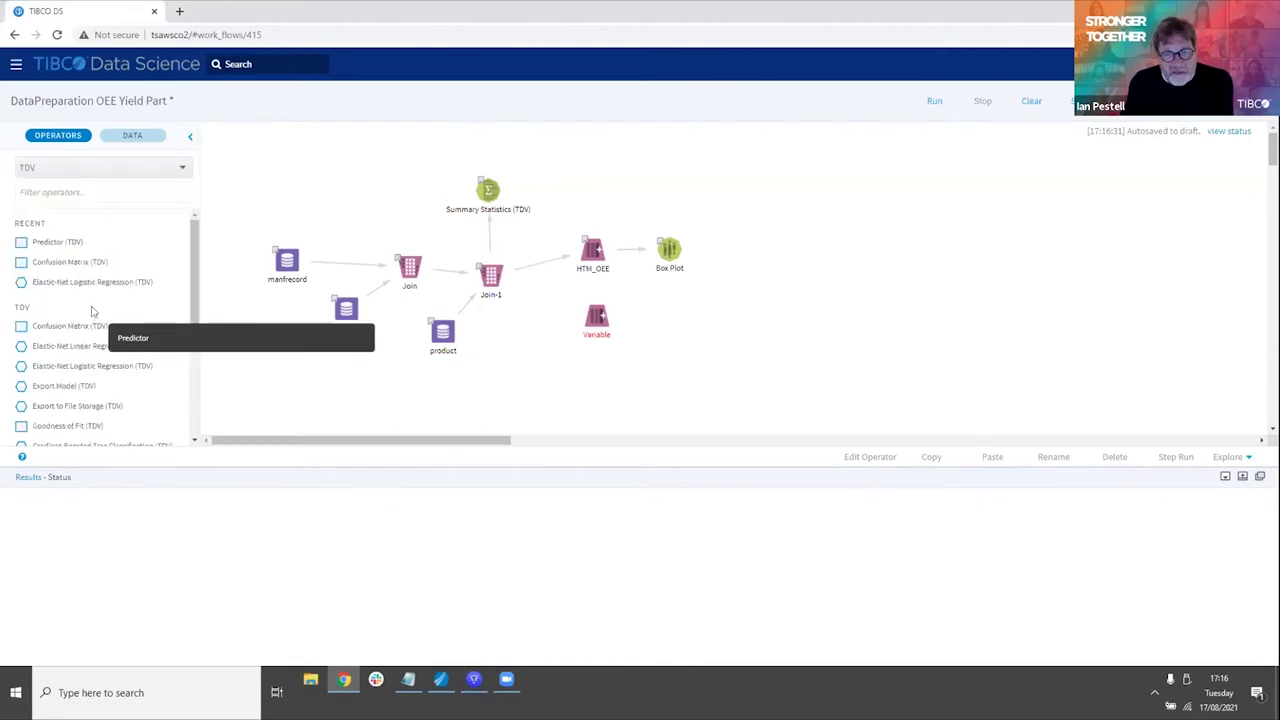
click(181, 169)
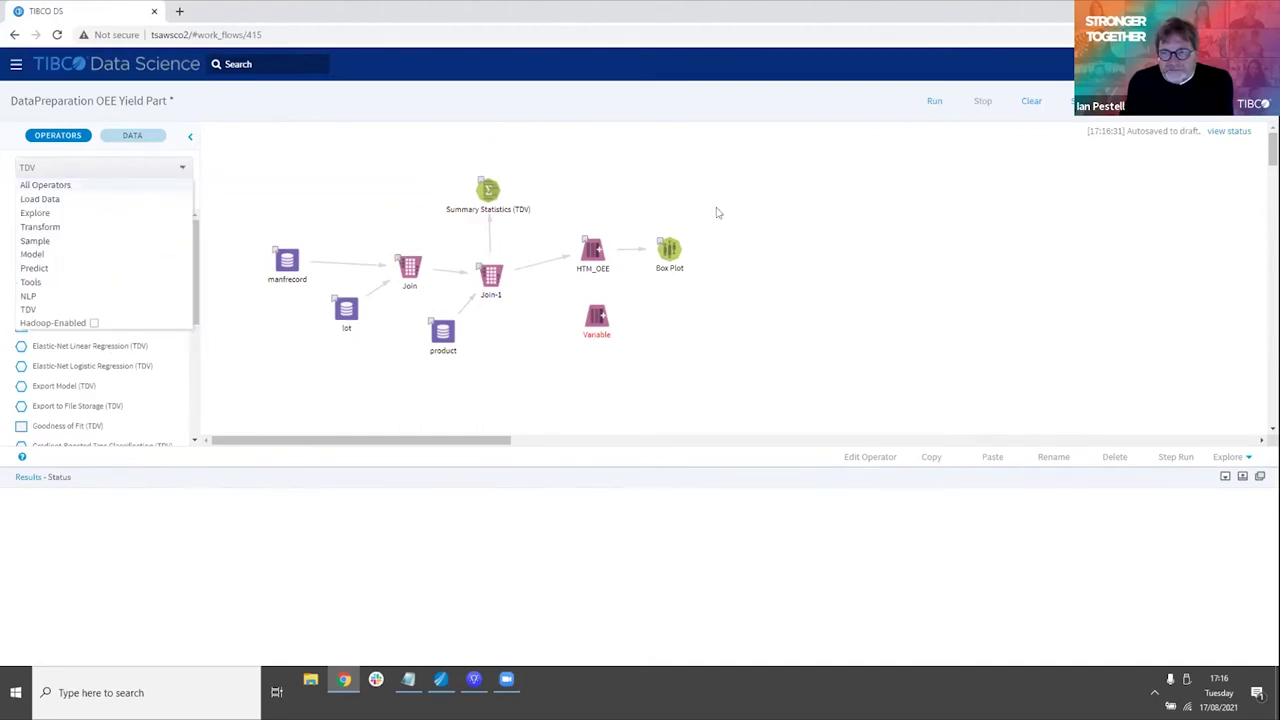
click(128, 187)
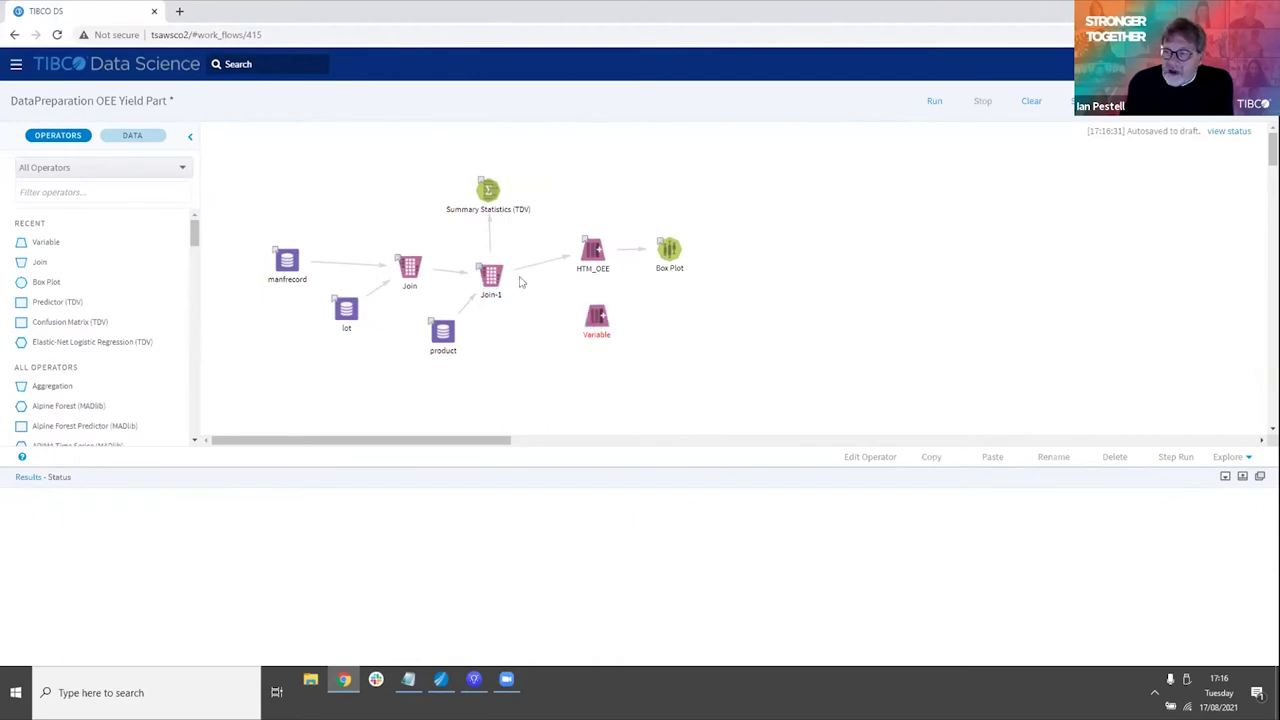
- Connect Join-1 to the Variable operator and define a variable named Yield with the DOUBLE PRECISION data type
drag(507, 283, 610, 330)
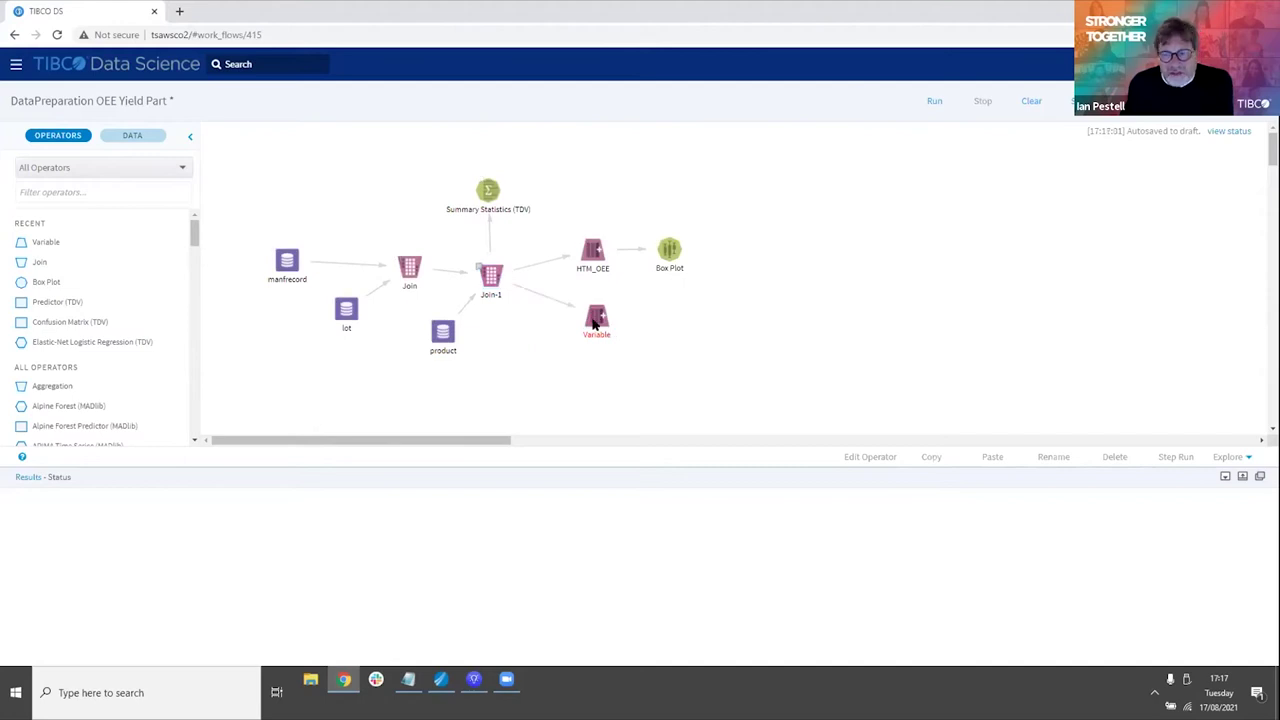
click(594, 322)
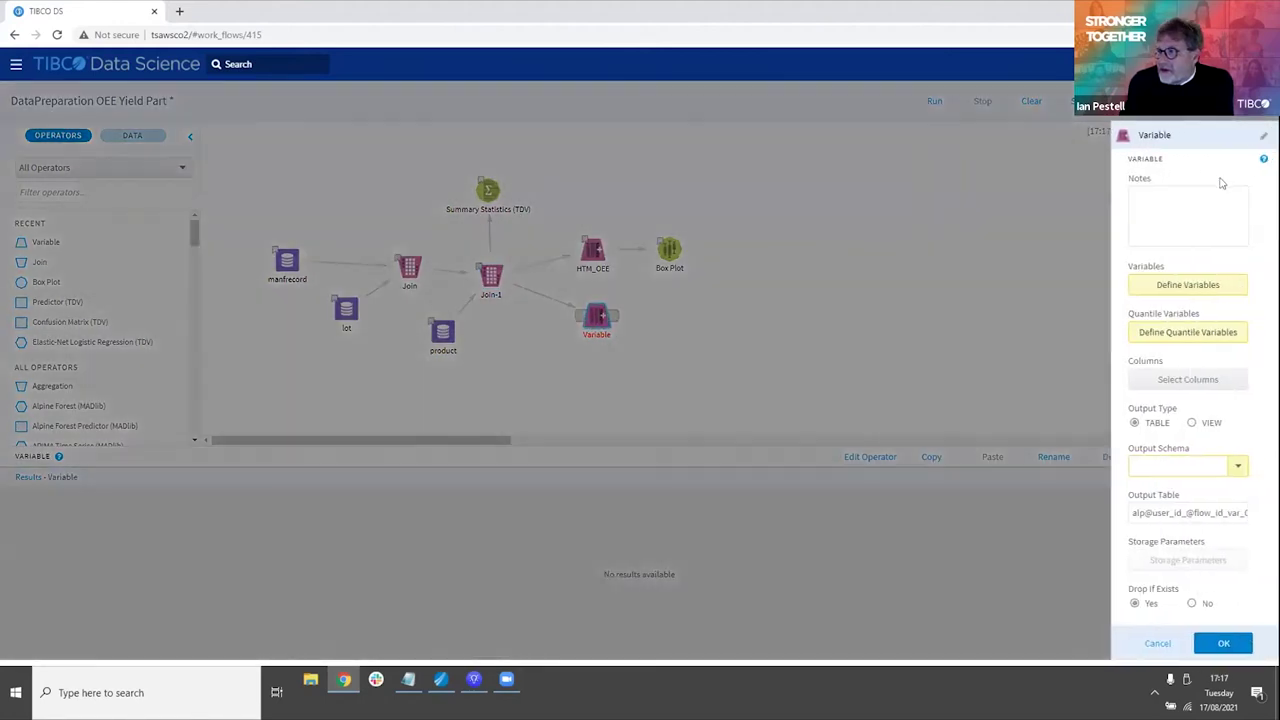
click(1188, 285)
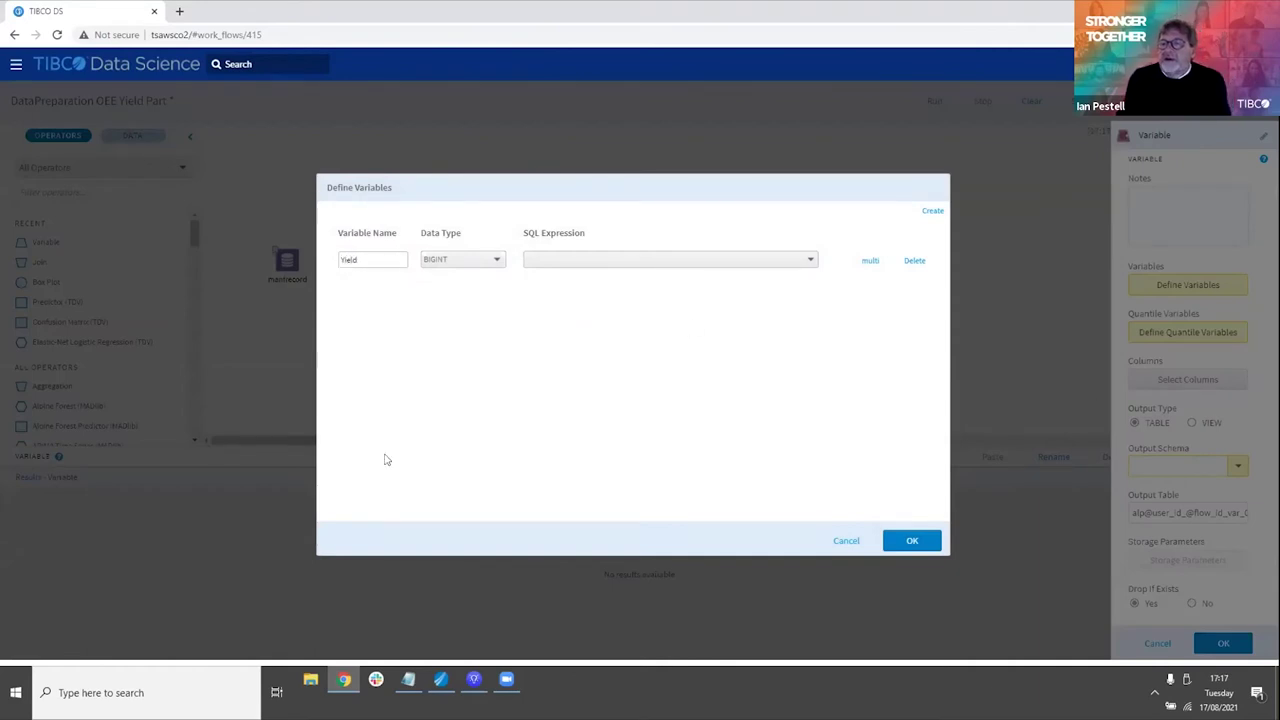
click(441, 262)
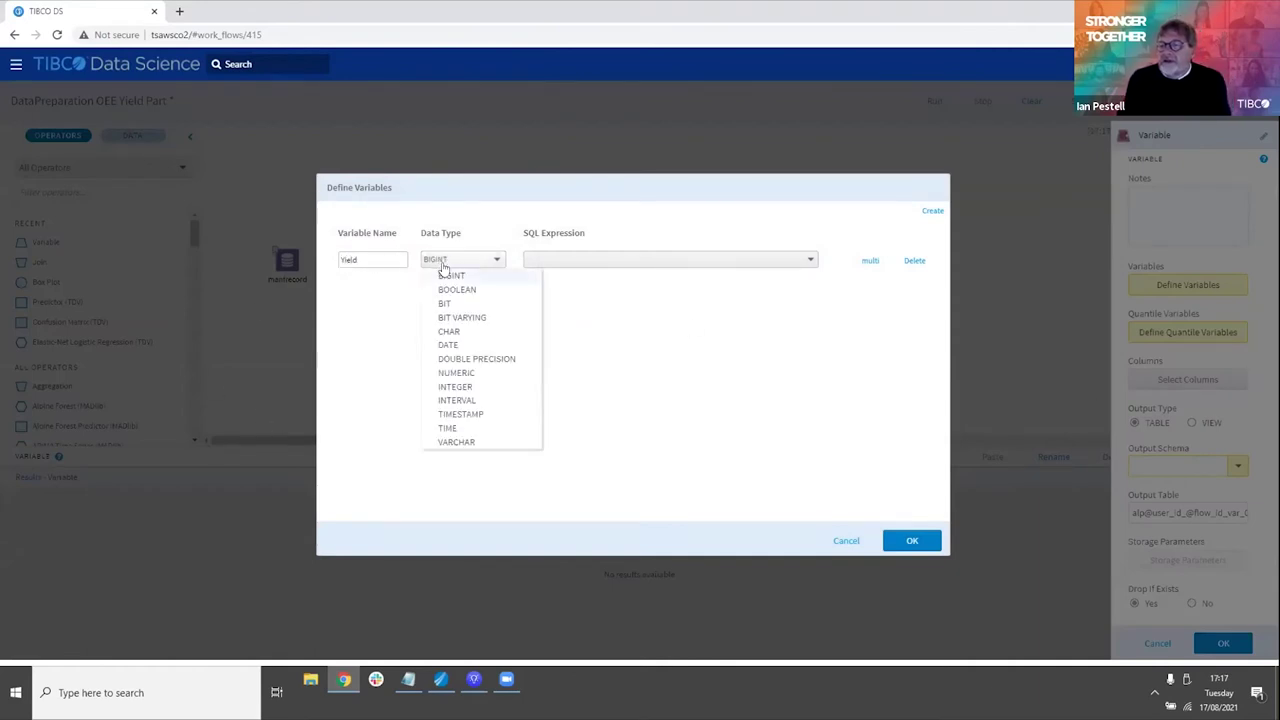
click(474, 358)
click(586, 262)
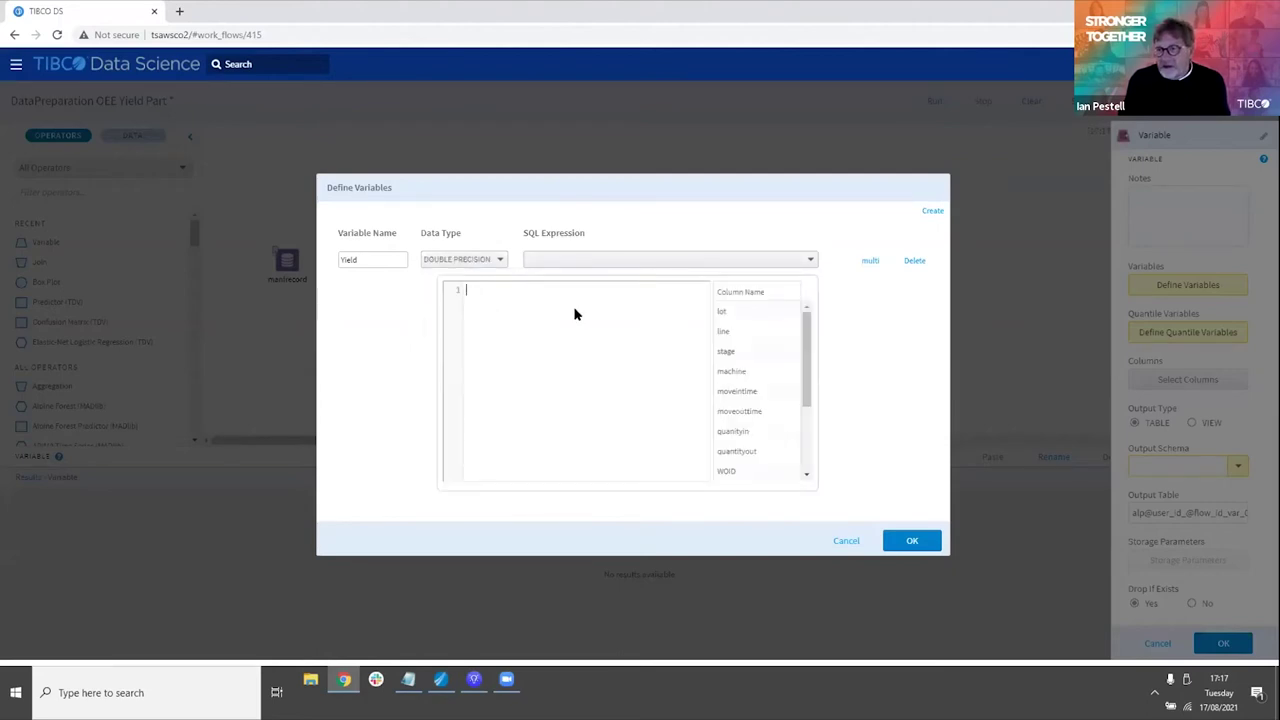
- Set Yield's SQL expression to the code from Notepad: (CAST("quantityout" AS FLOAT) / CAST("quanityin" AS FLOAT)) * 100.0
click(408, 680)
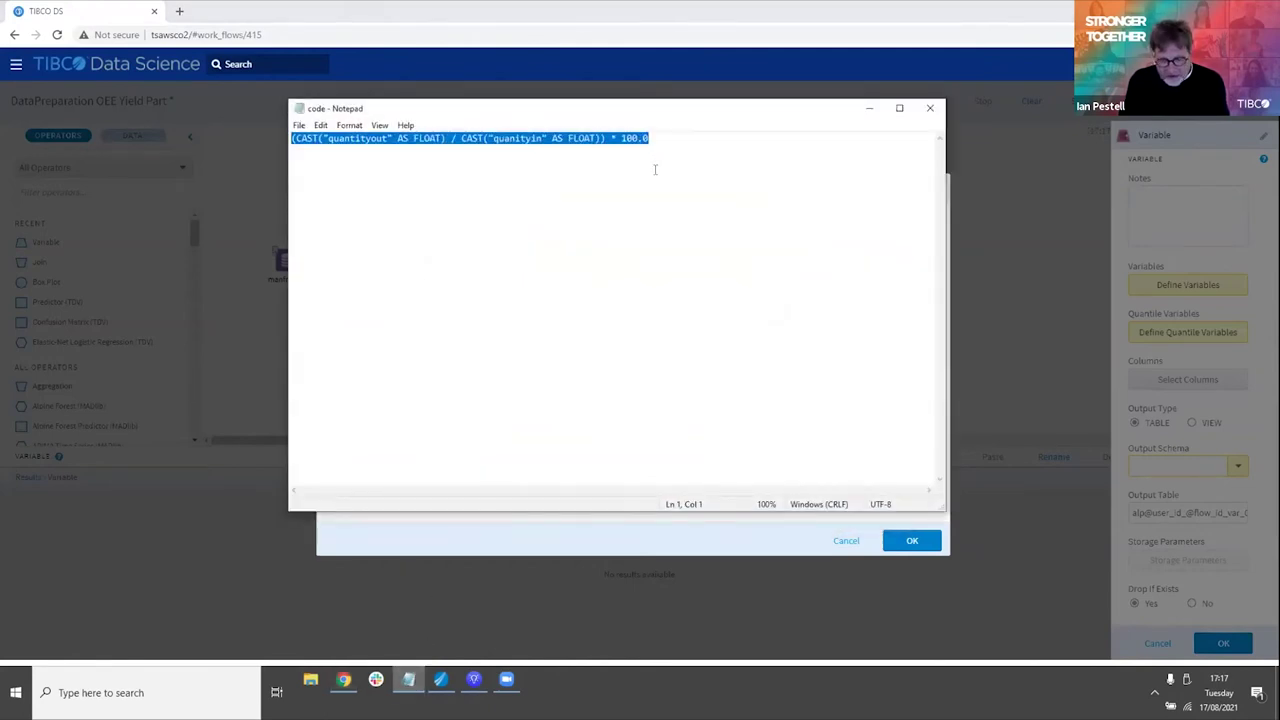
click(772, 549)
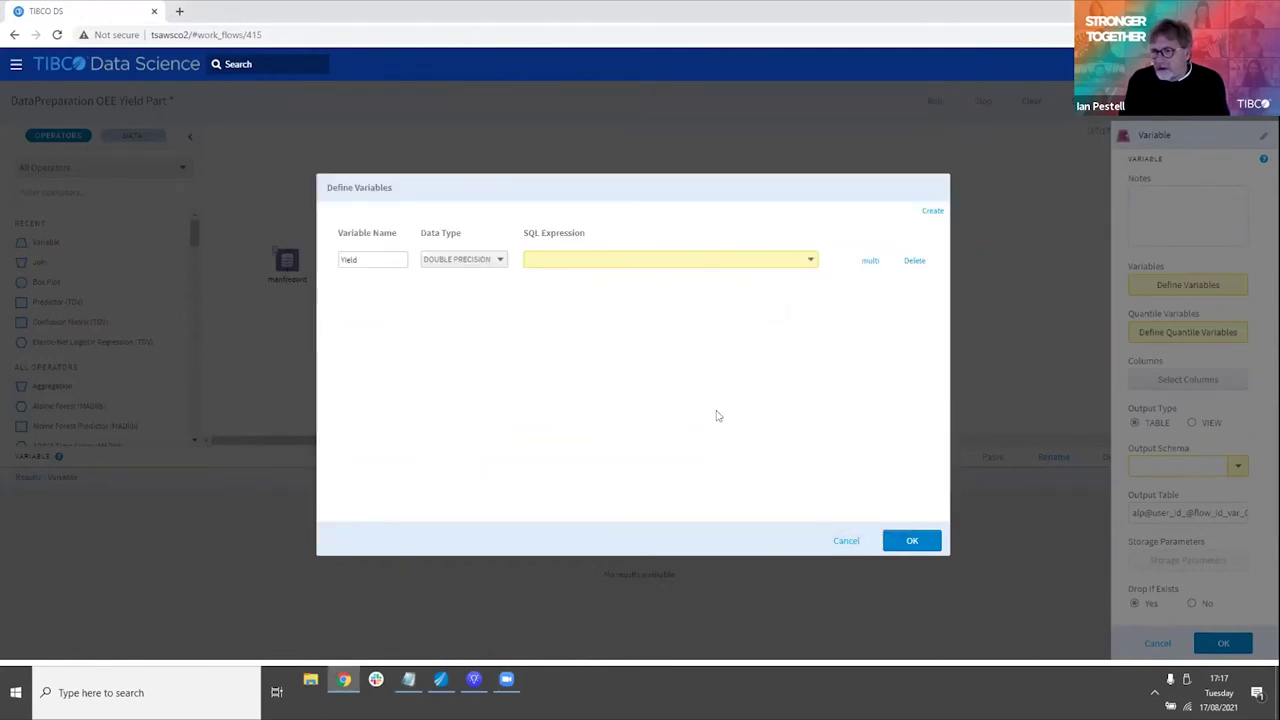
click(556, 262)
text((CAST("quantityout" AS FLOAT) / CAST("quanityin" AS FLOAT)) * 100.0)
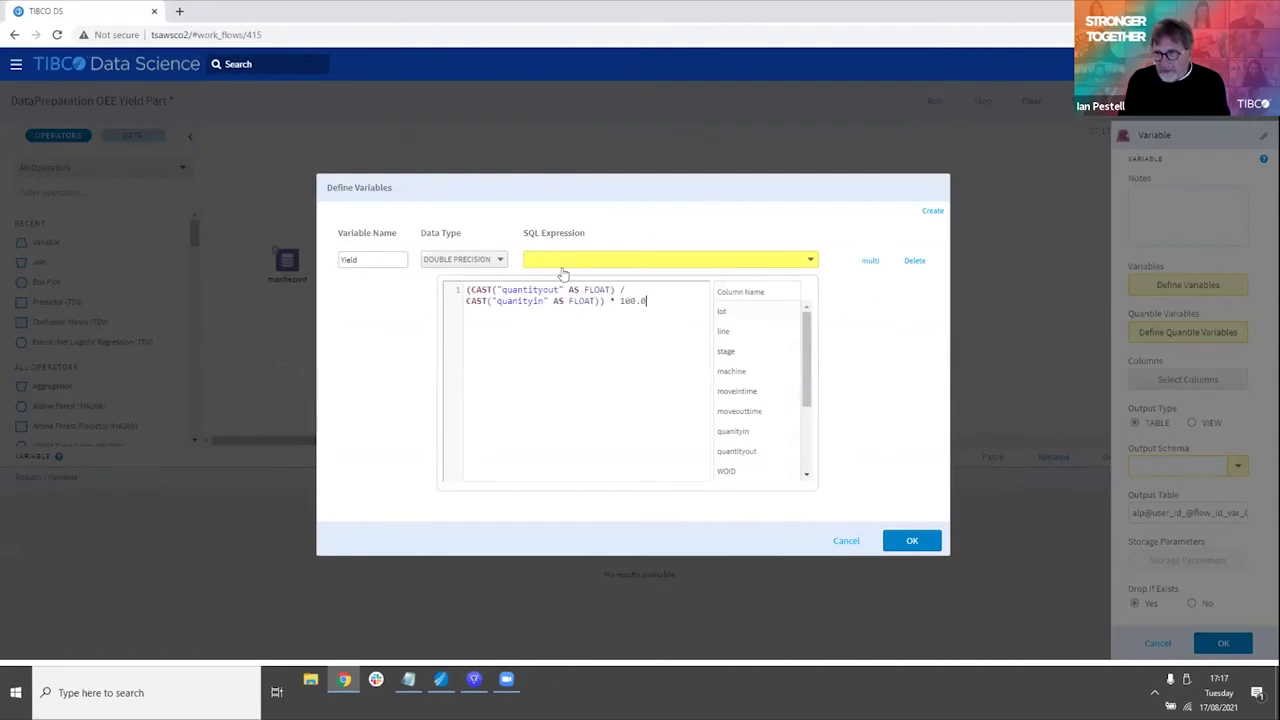
click(912, 543)
- Include the columns lot, line, stage, machine, DEVICE and PACKAGE in the Variable operator's output
click(1192, 380)
click(514, 245)
click(514, 264)
click(514, 284)
click(515, 304)
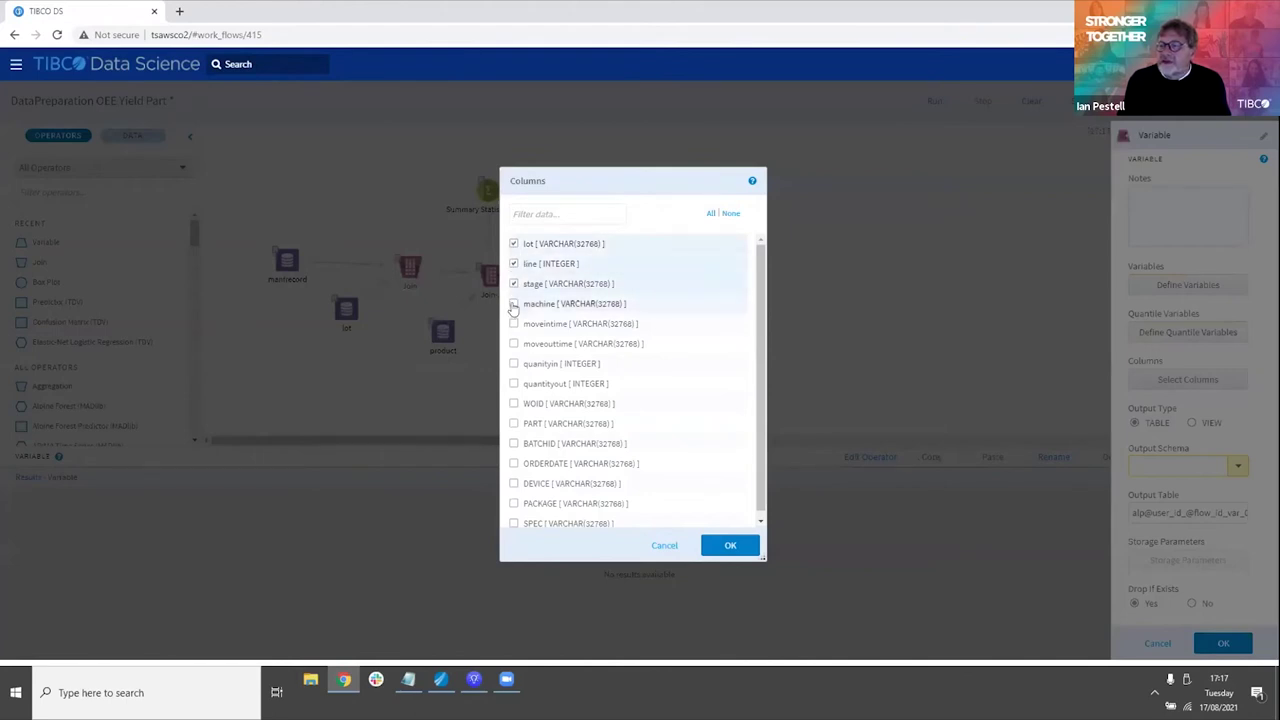
click(514, 484)
click(514, 504)
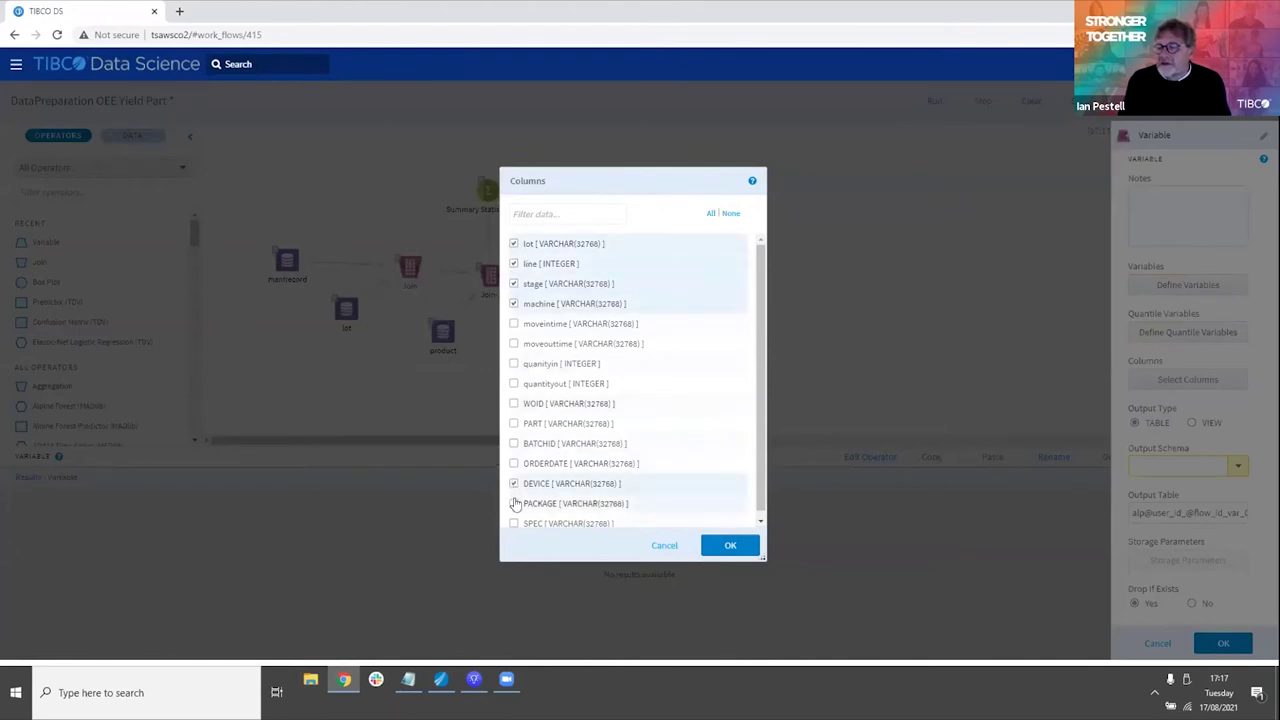
click(731, 547)
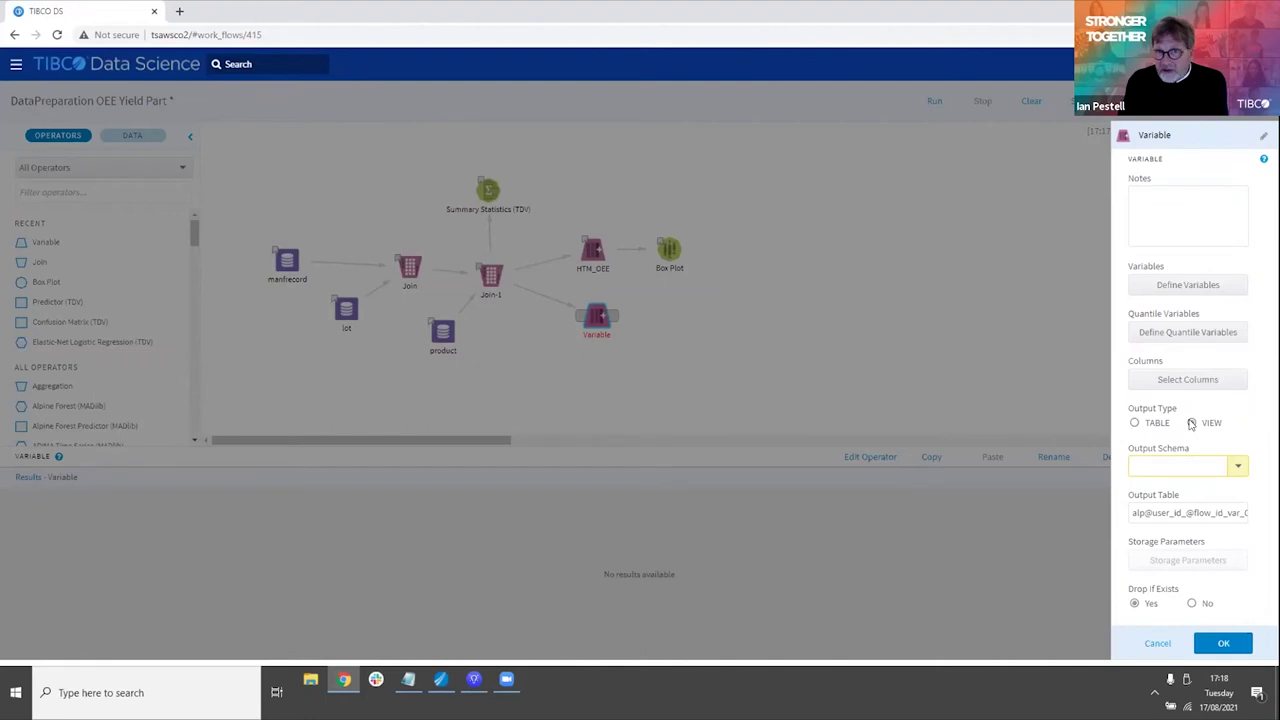
- Configure the Variable operator to output a VIEW named HTM_Yield in the Datasets_HTM schema
click(1238, 465)
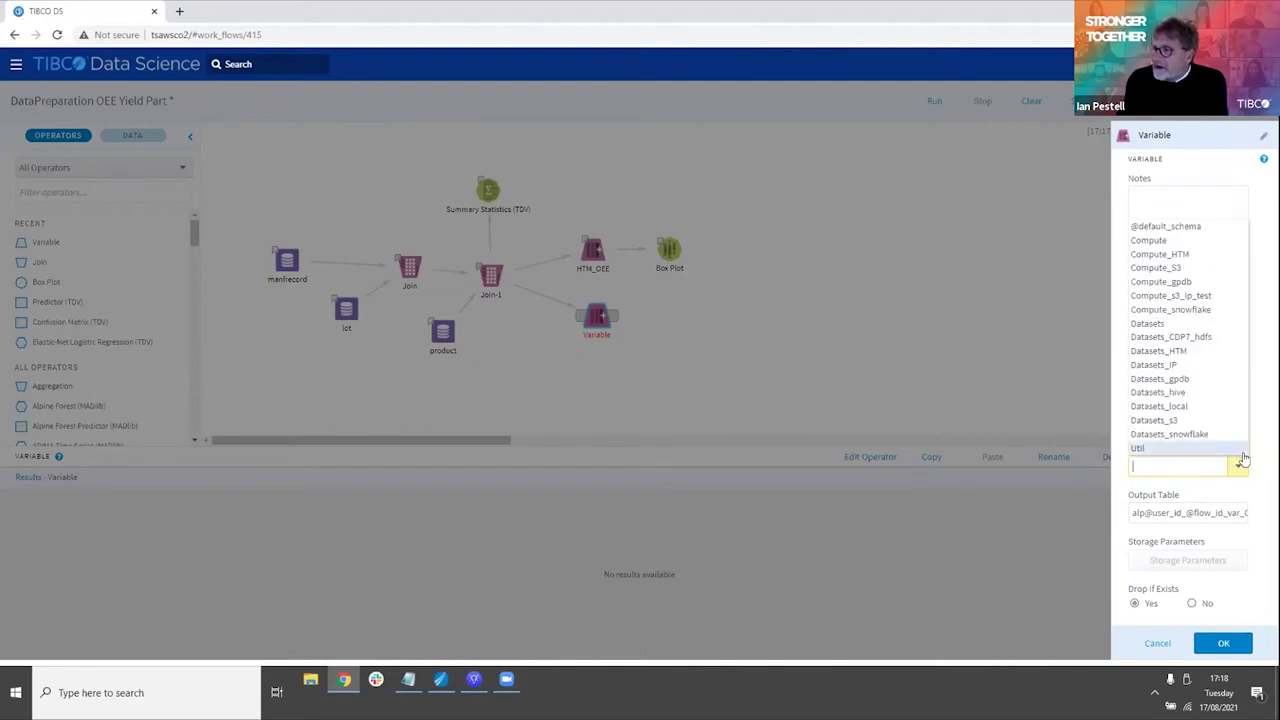
click(1190, 351)
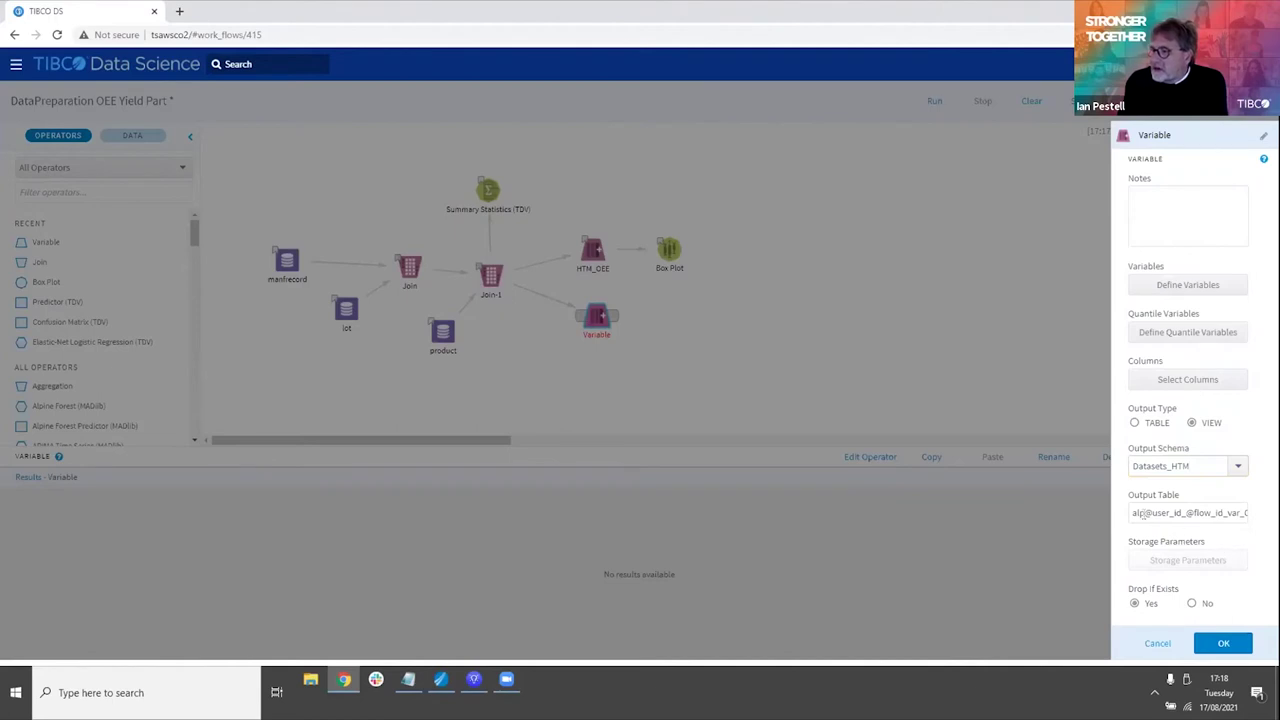
drag(1133, 512, 1247, 512)
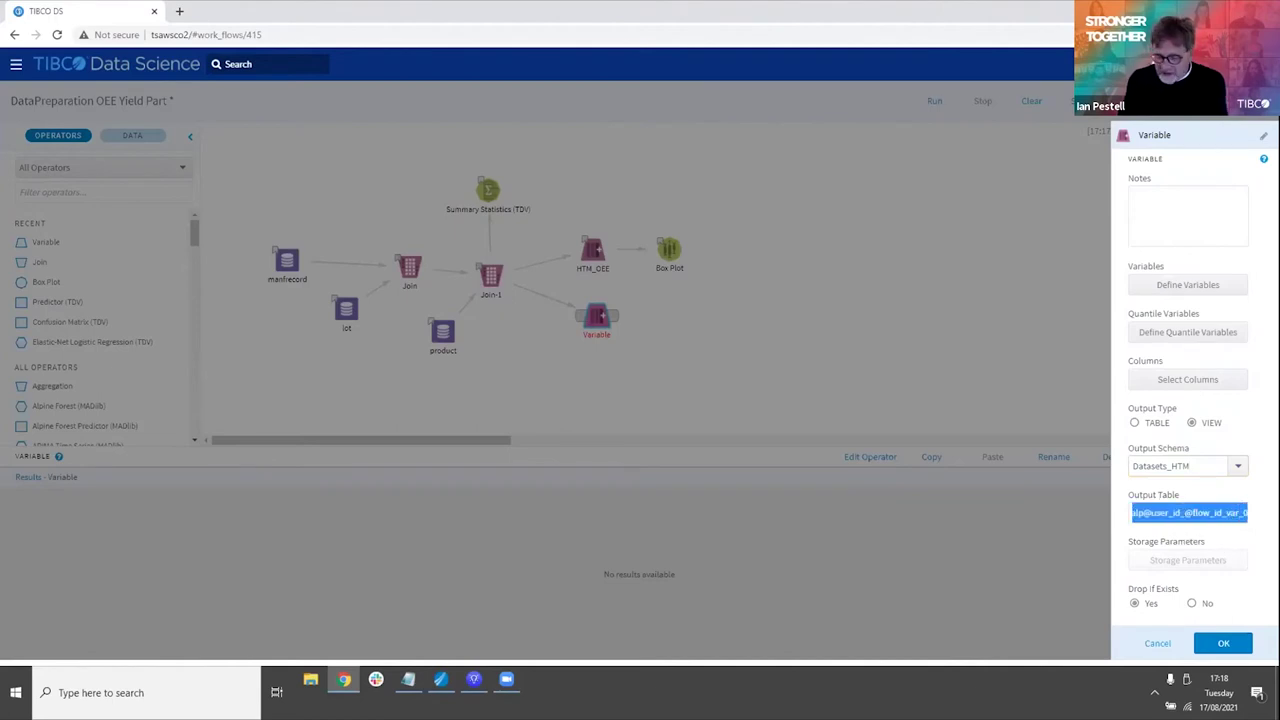
key(BackSpace)
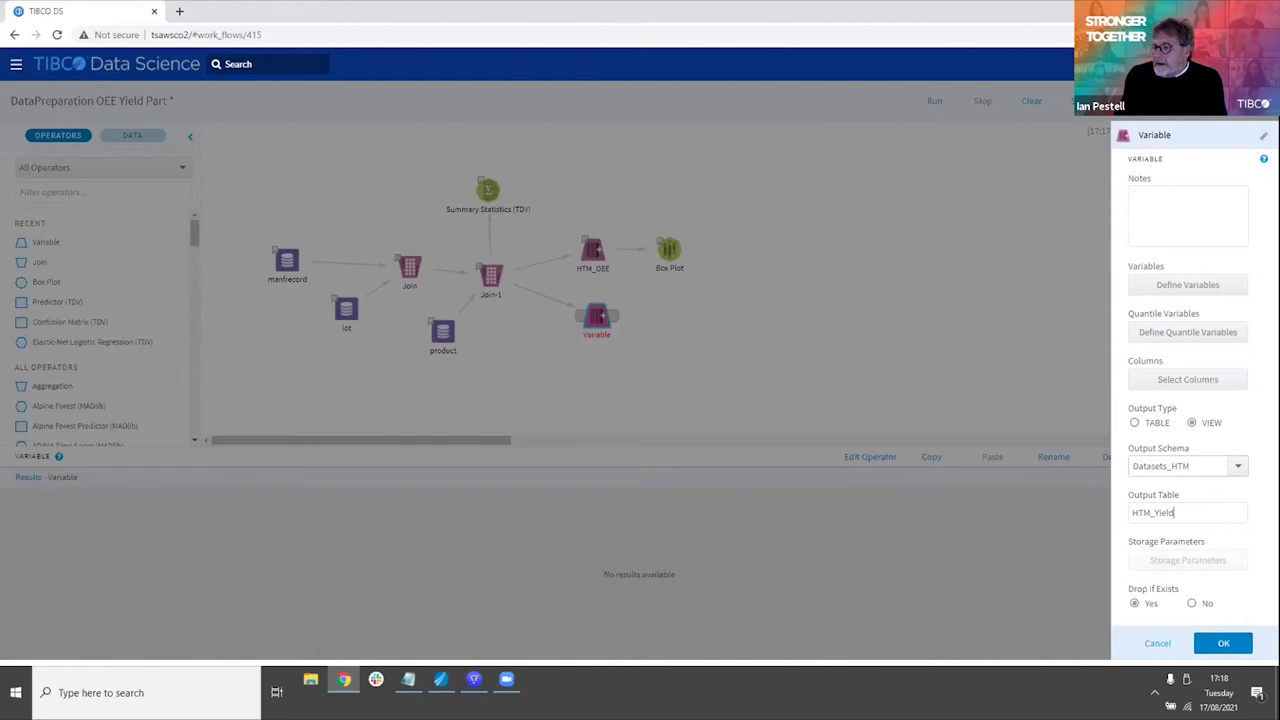
click(1222, 643)
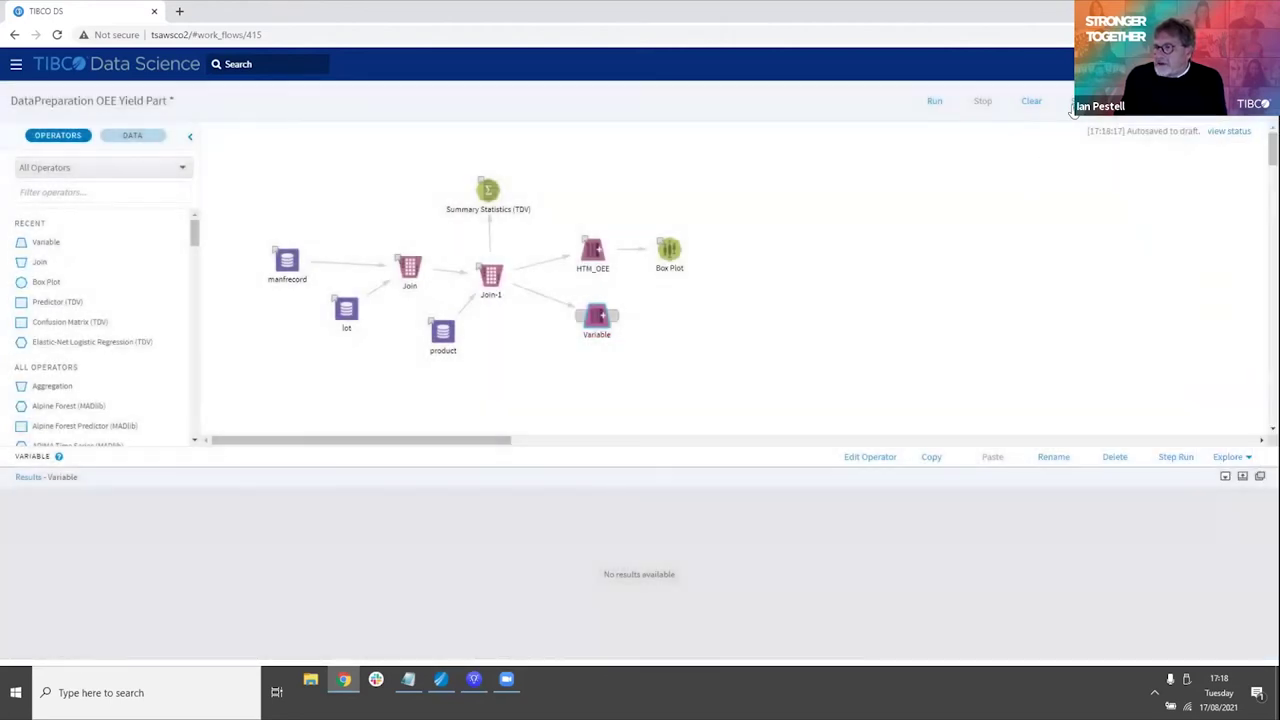
- Save the workflow and run it with the HTM_OEE step run result cleared
click(1070, 106)
click(732, 428)
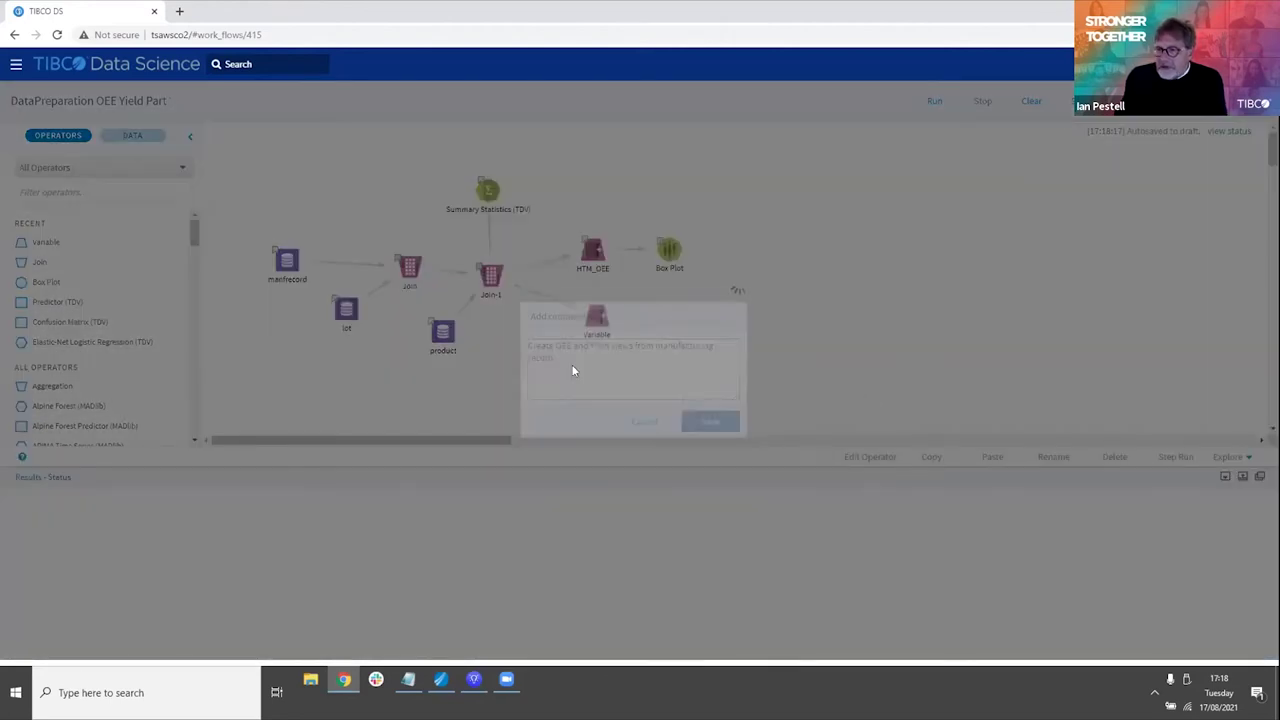
right_click(594, 252)
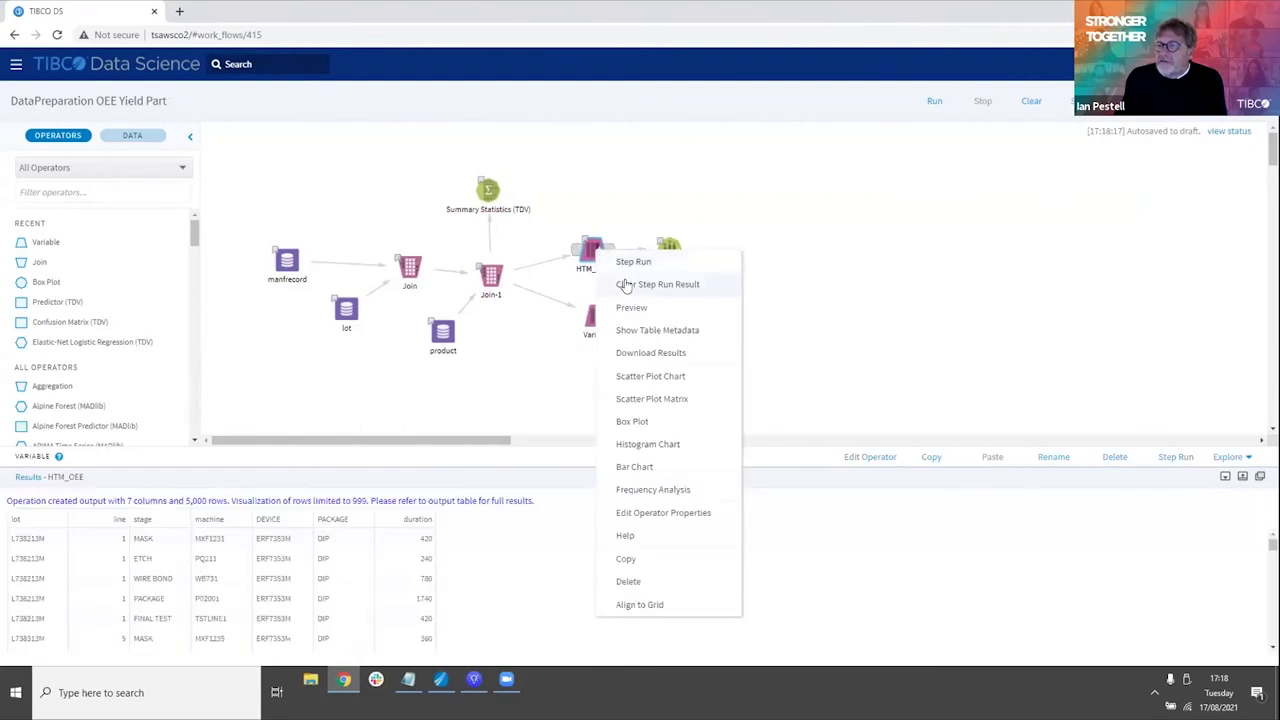
click(734, 284)
click(936, 102)
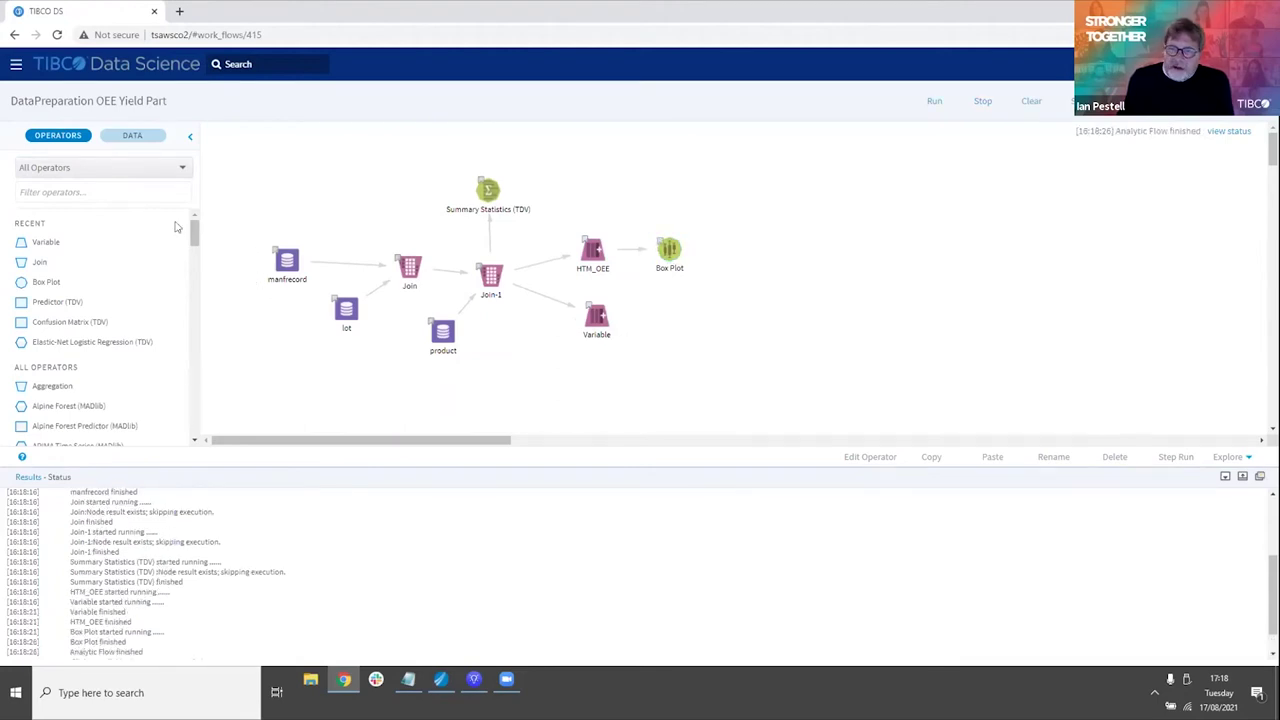
- Refresh the Datasets_HTM data list to check for the newly created views
click(145, 136)
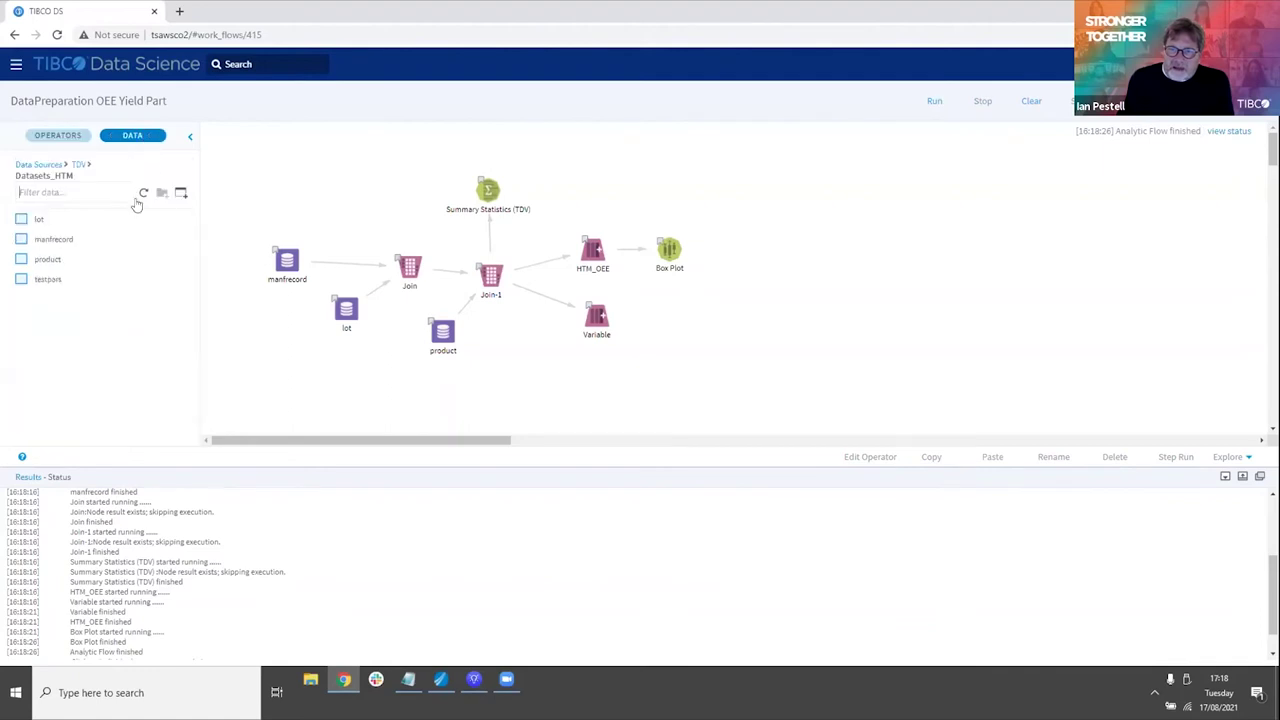
click(145, 193)
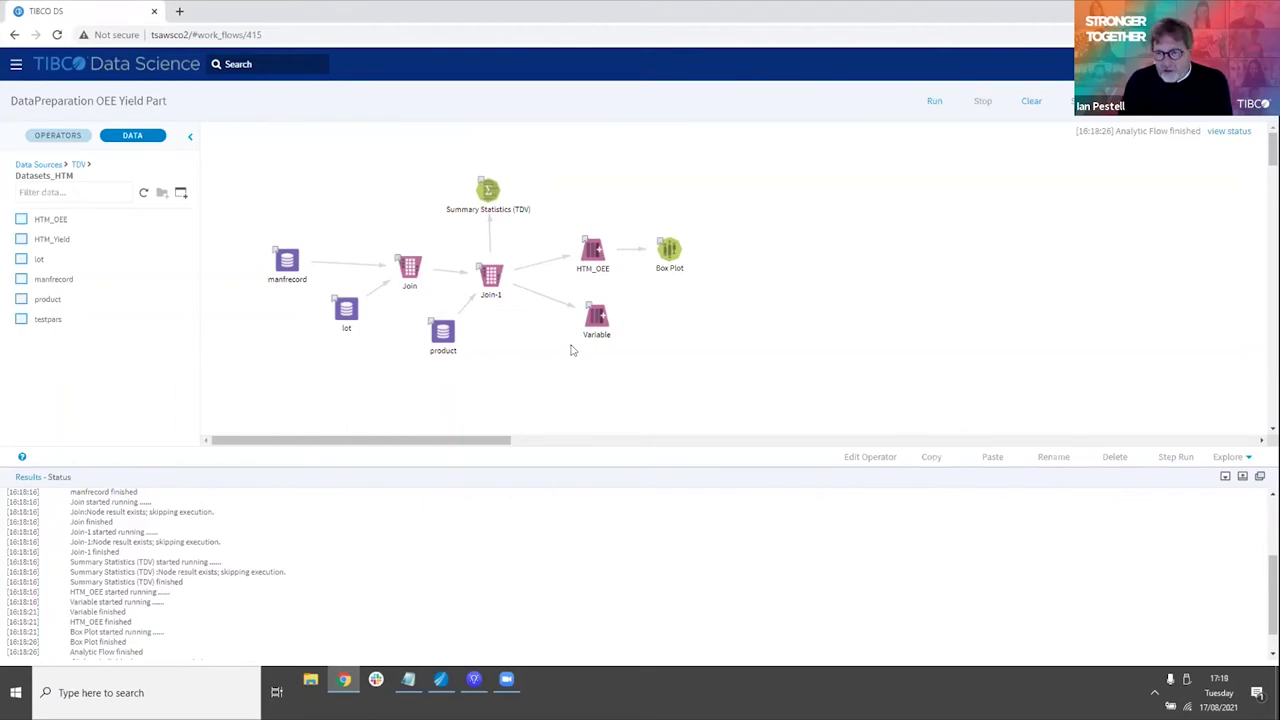
- Switch to Spotfire and look through the views available in the TIBCO Data Virtualization connection, leaving the connection as is
click(477, 685)
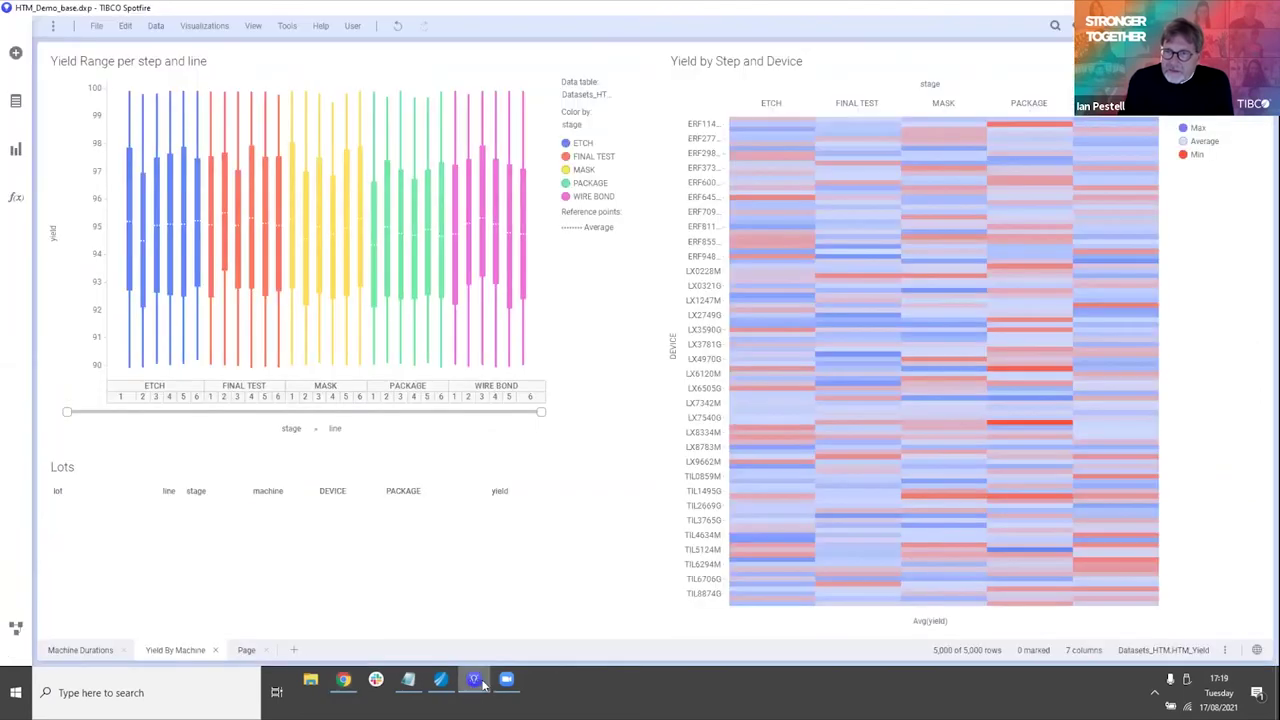
click(16, 55)
click(253, 105)
click(417, 214)
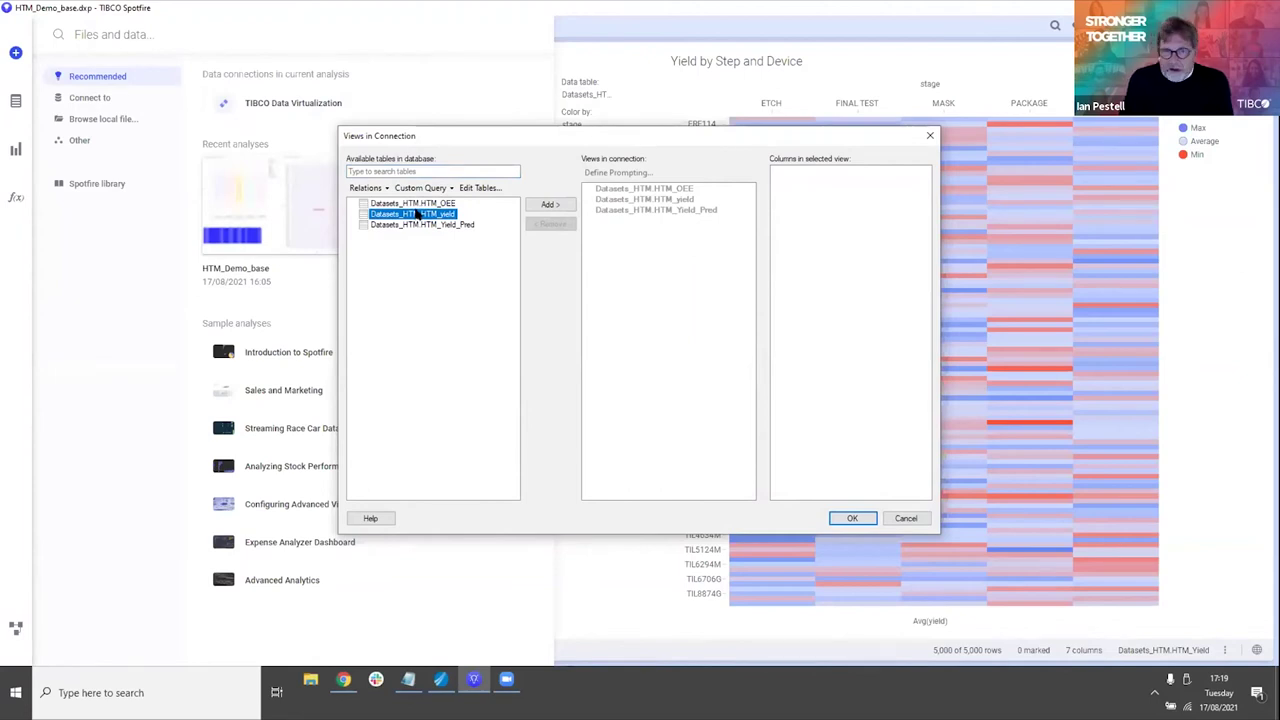
click(890, 517)
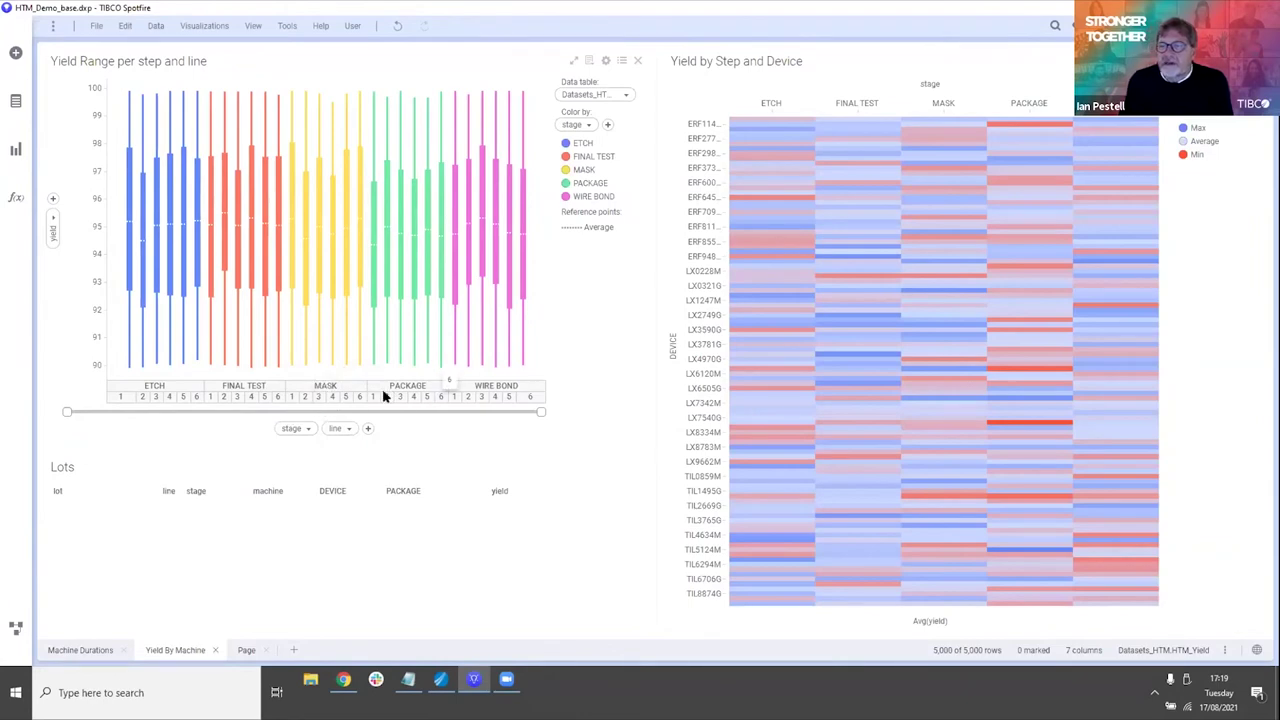
- Examine lot yields by marking adjacent FINAL TEST and MASK boxes, and the LX7622G cell under PACKAGE in the heat map
drag(310, 254, 338, 256)
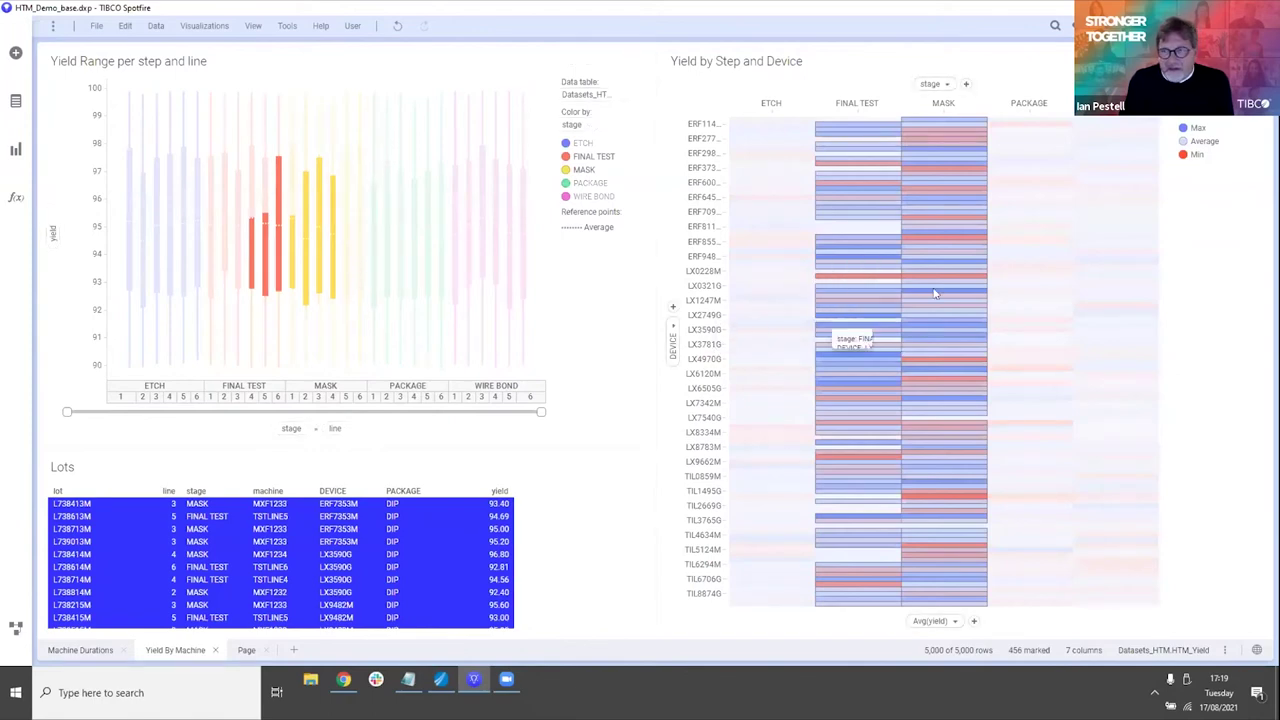
click(552, 300)
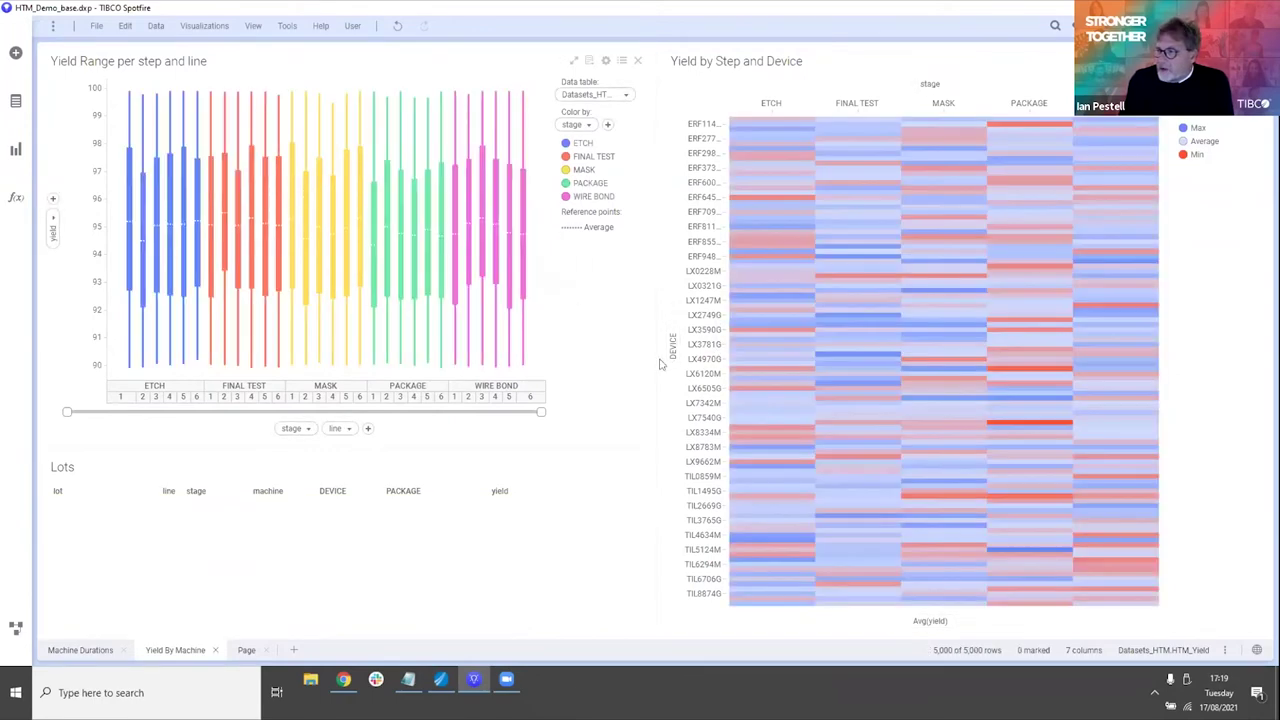
click(1018, 425)
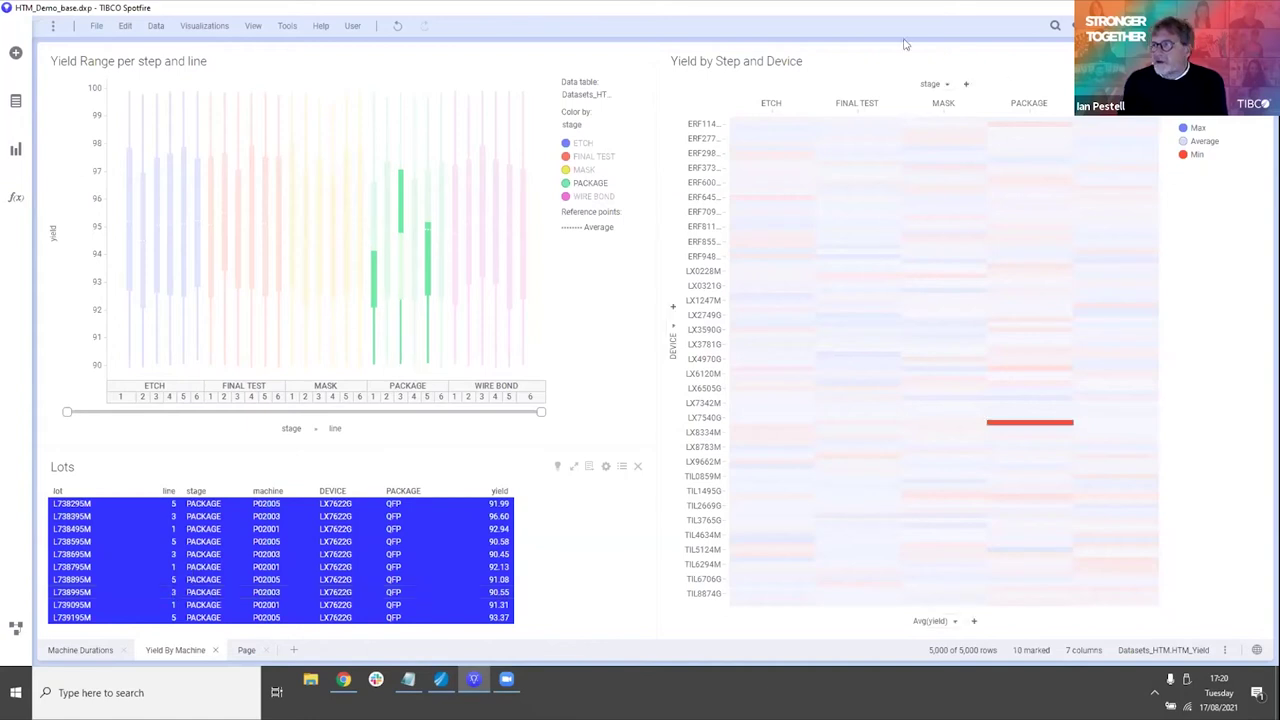
- Return to TIBCO Data Science, close the current workflow and open Create Estimate Yield Model with its unsaved changes
key(alt+Tab)
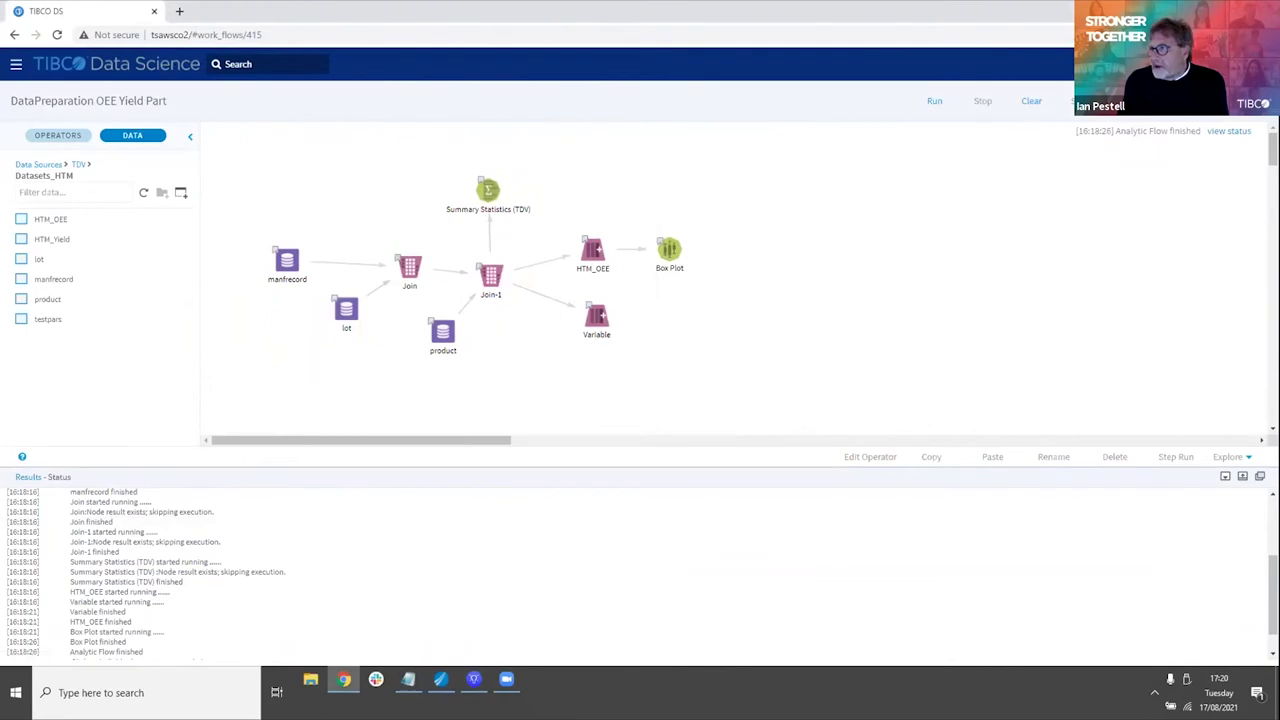
click(1255, 101)
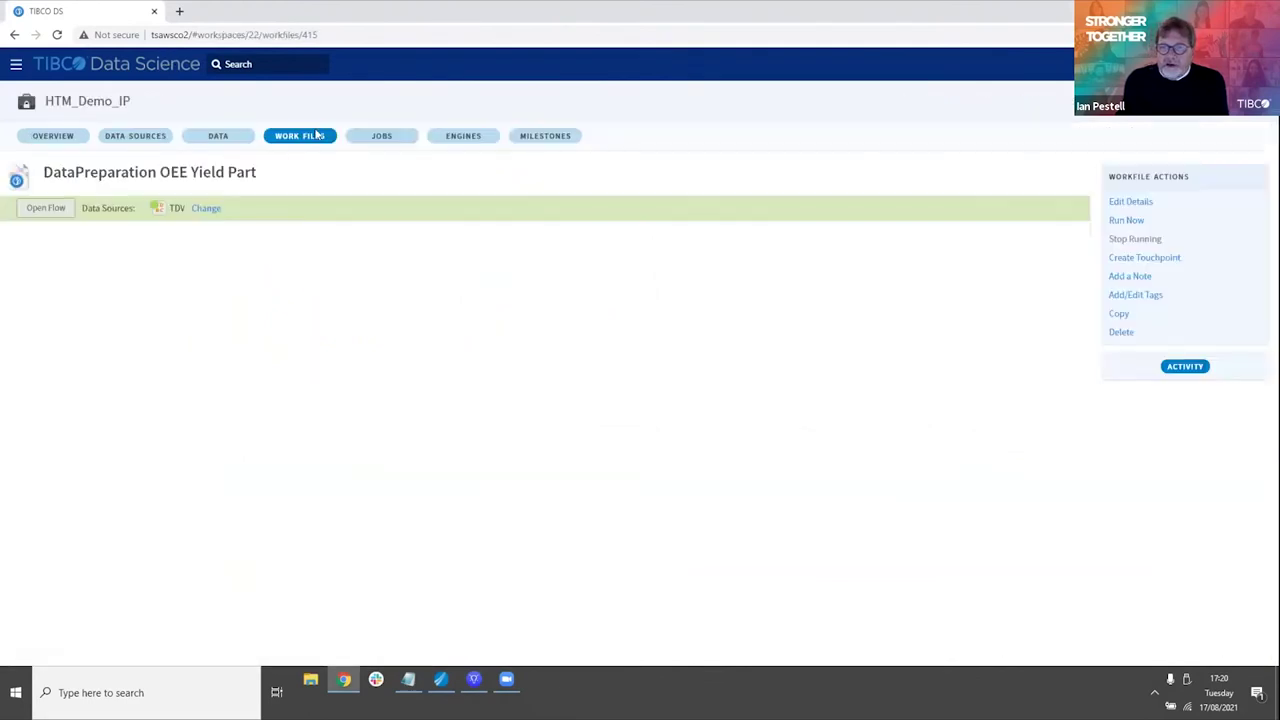
click(315, 140)
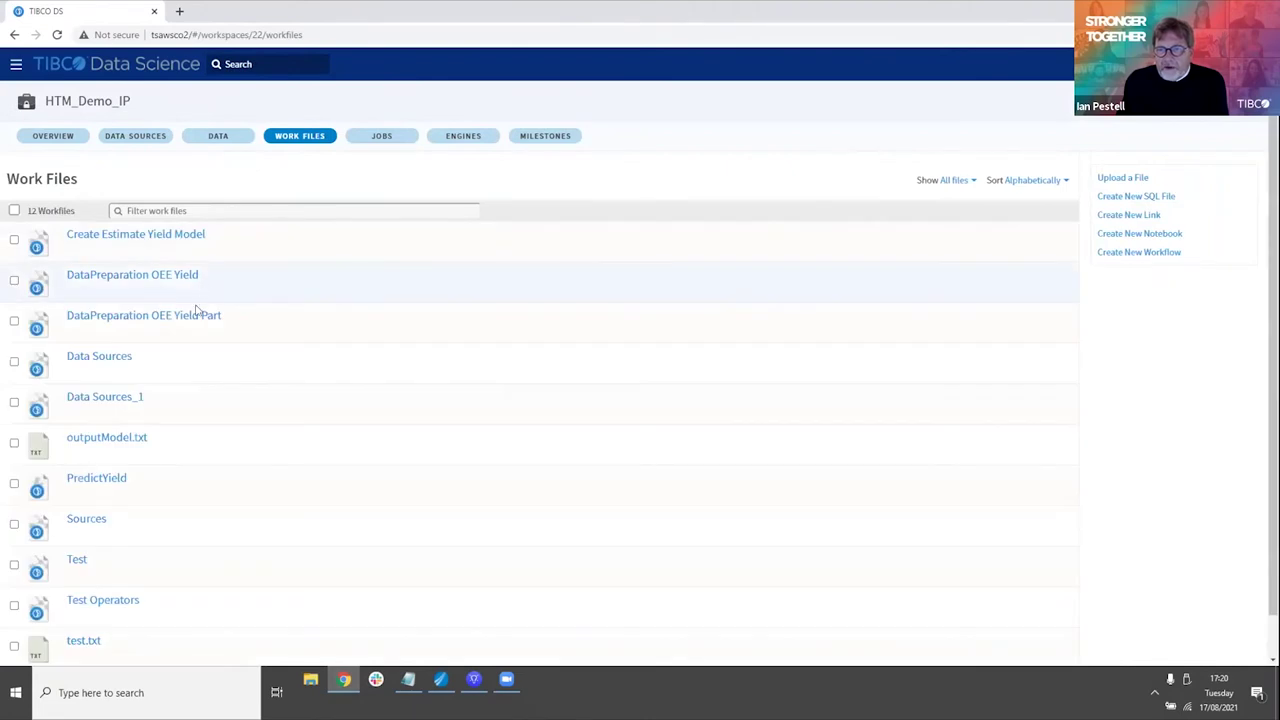
click(186, 240)
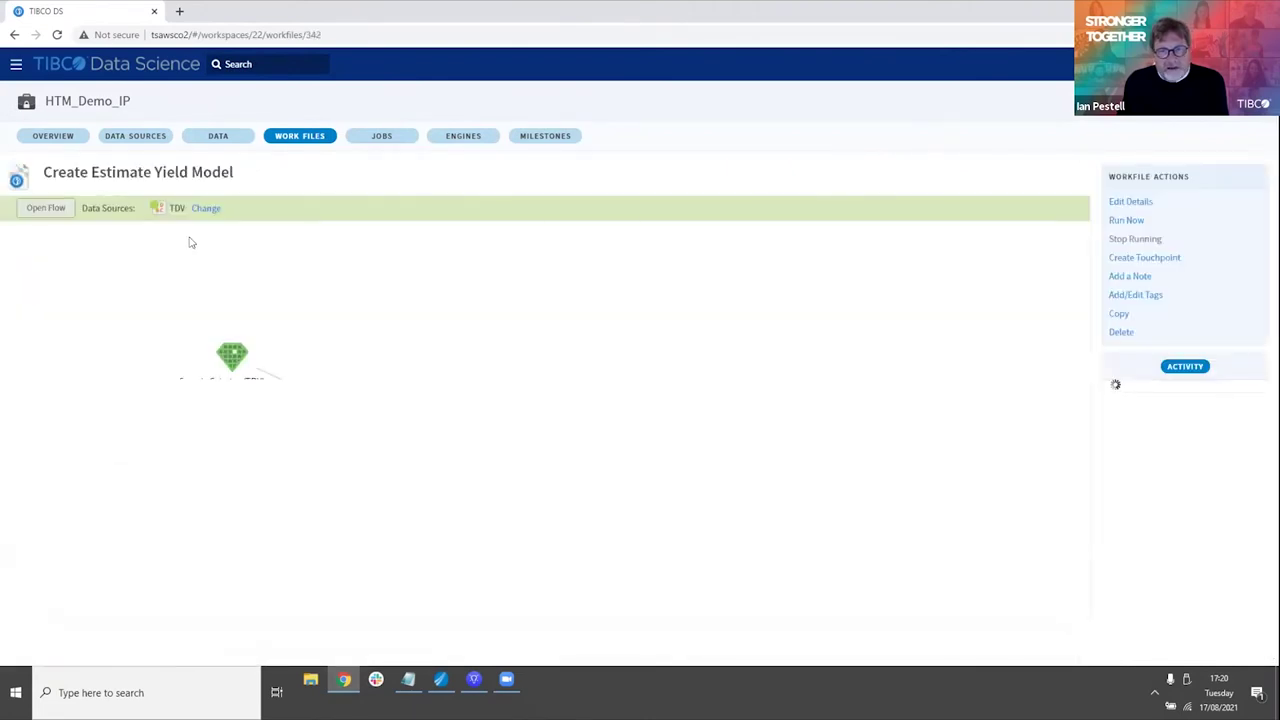
click(52, 208)
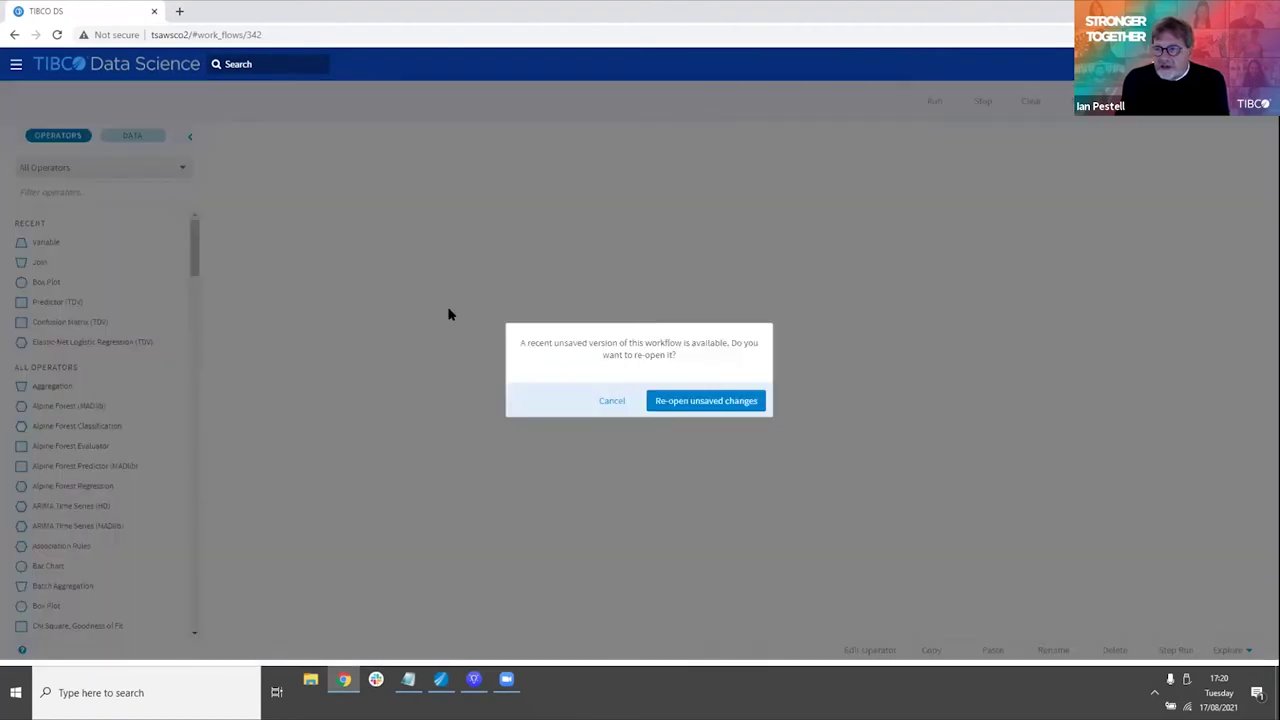
click(671, 401)
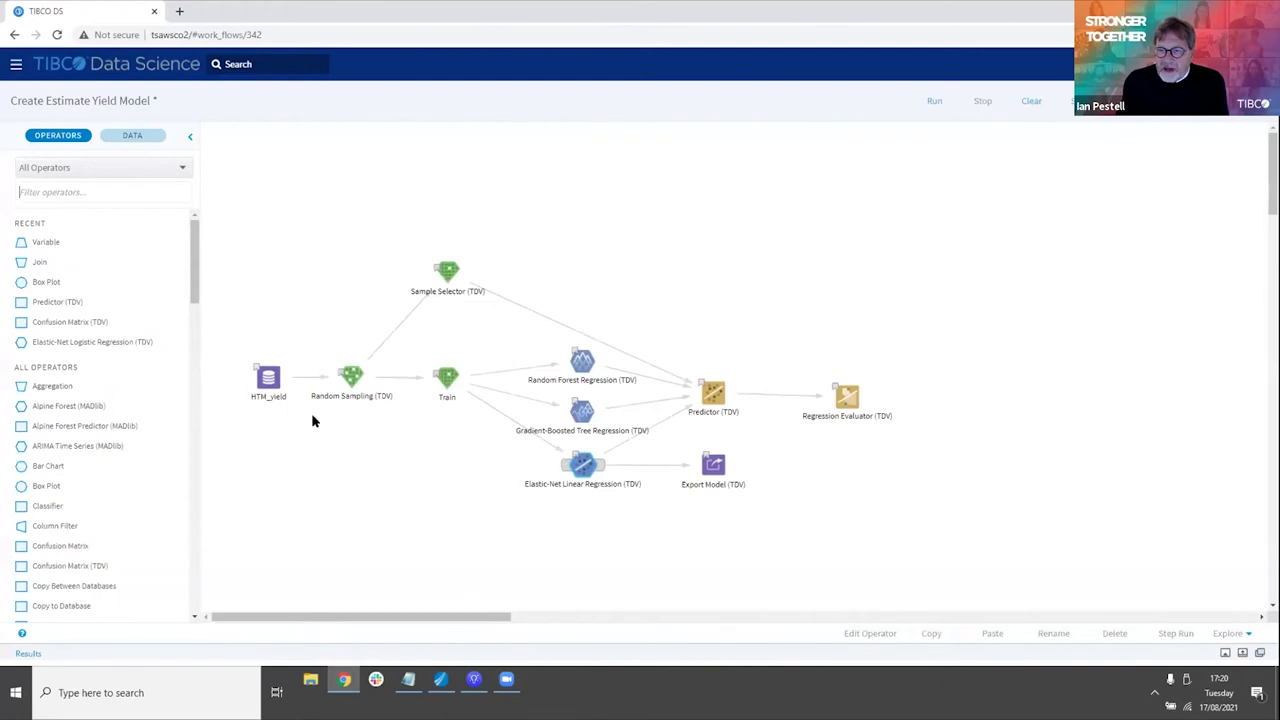